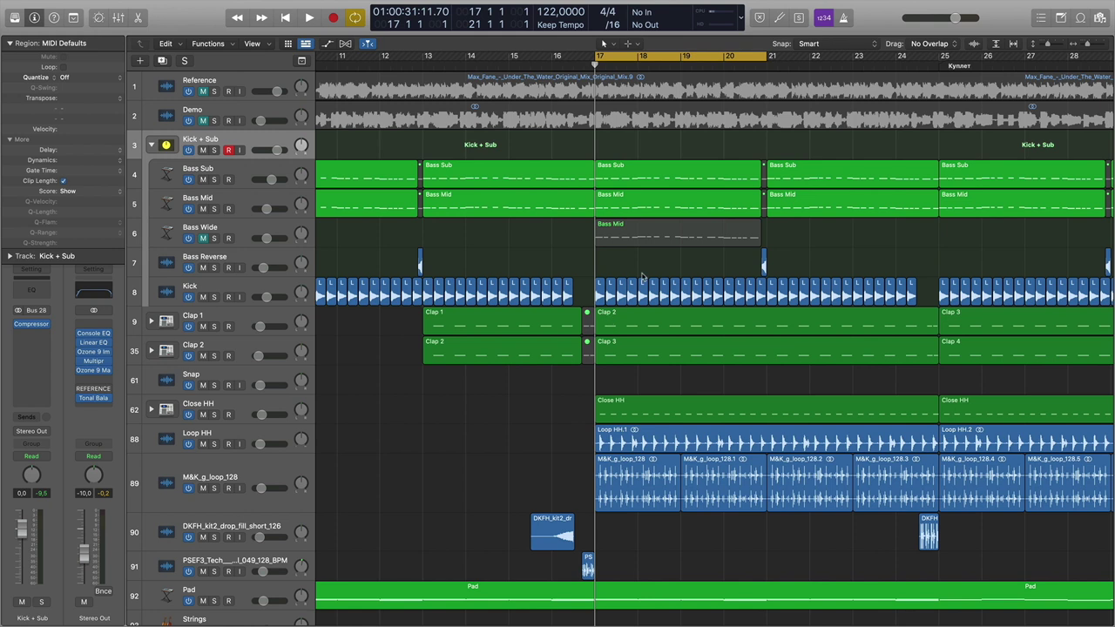
Inspect the Bass Sub and Bass Mid channels, including the low-cut curve in Bass Mid's Channel EQ
scroll(638, 279, "left", 1)
scroll(640, 278, "right", 1)
left_click(226, 171)
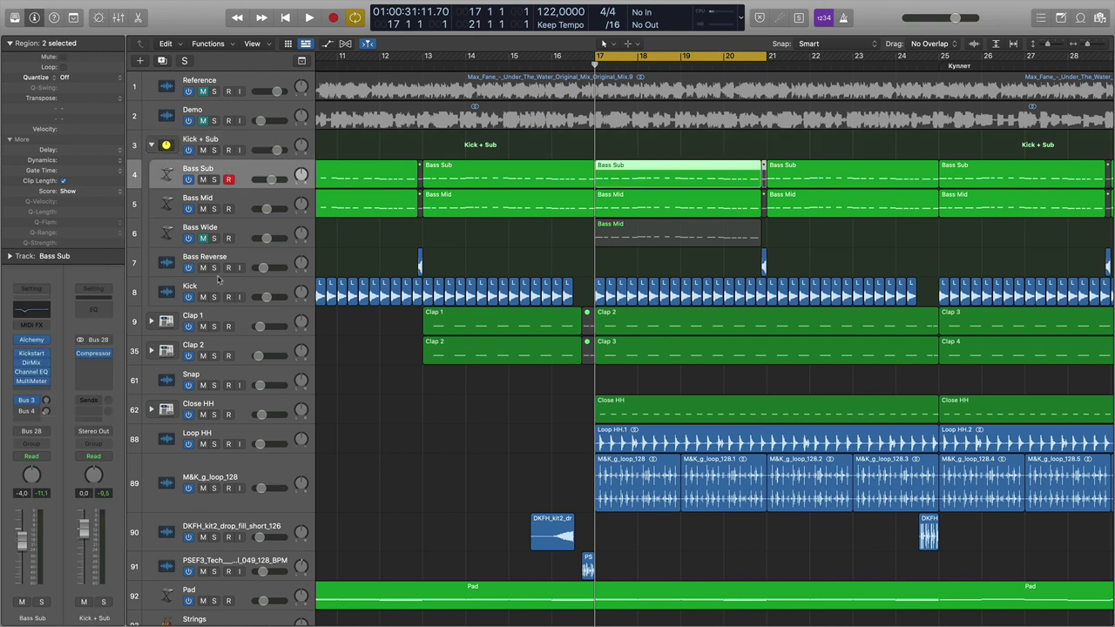
left_click(233, 202)
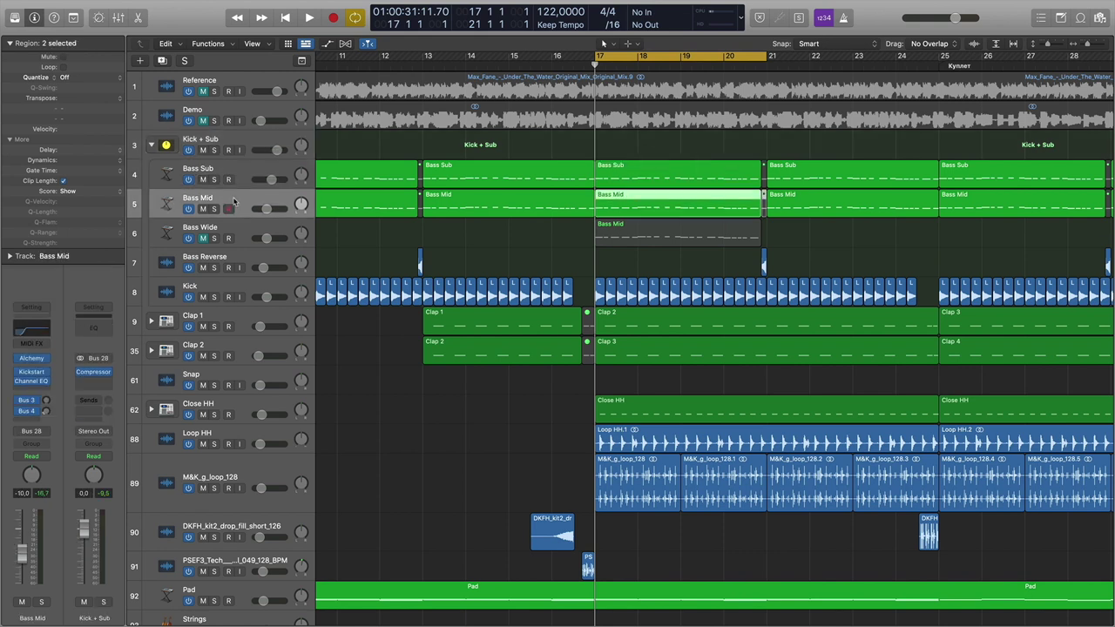
left_click(31, 380)
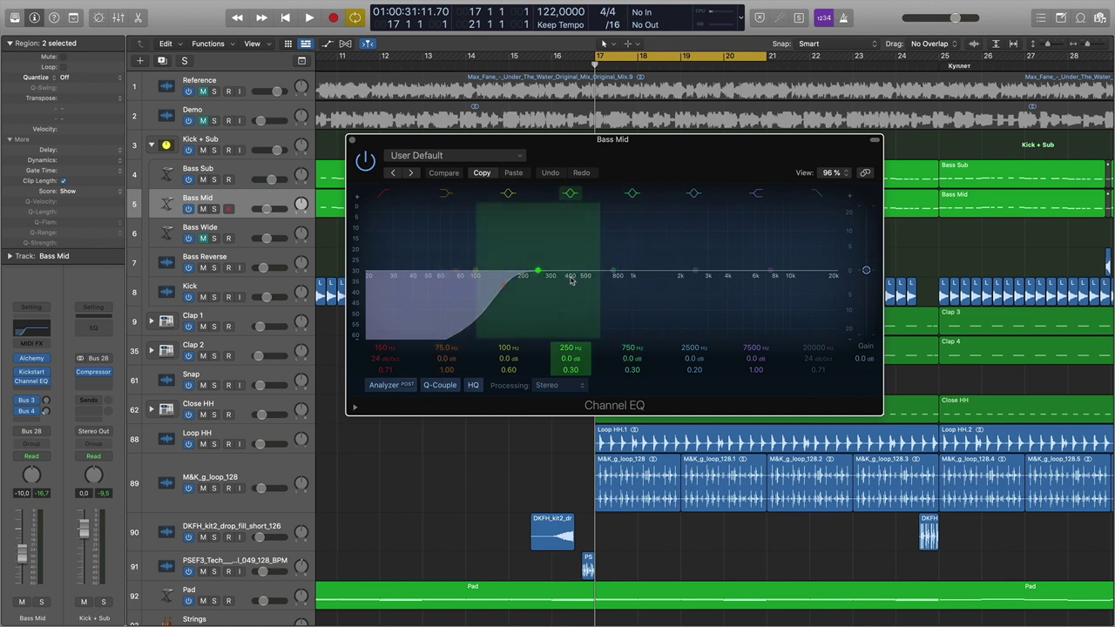
left_click(352, 141)
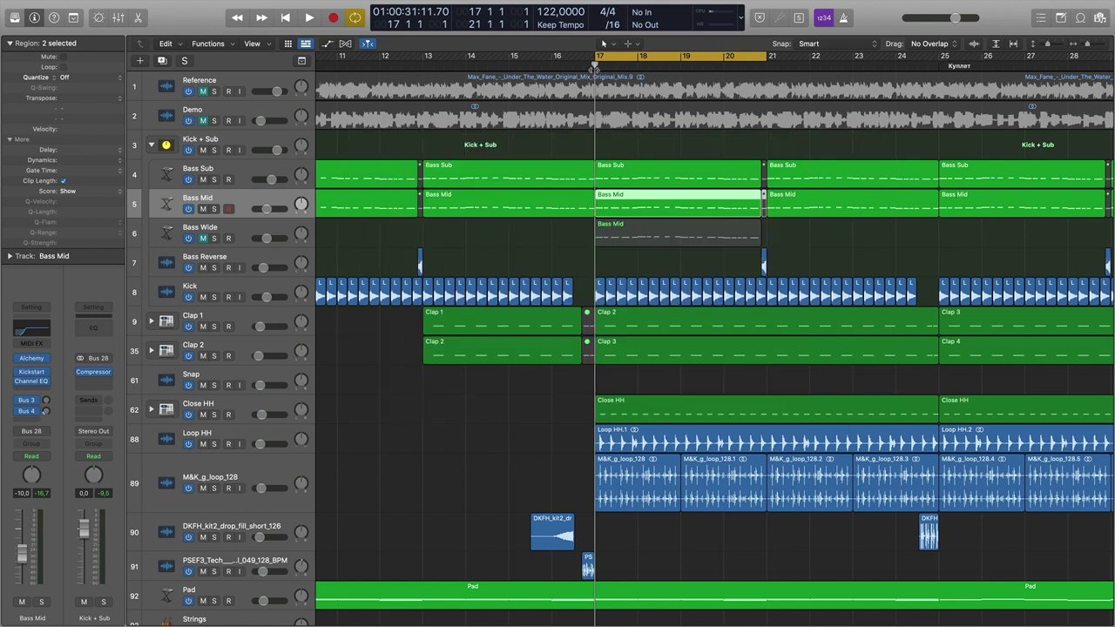
Play the looped section from bar 17 with all tracks, stop playback and return the playhead to bar 17
key("super+Right")
key("super+Right")
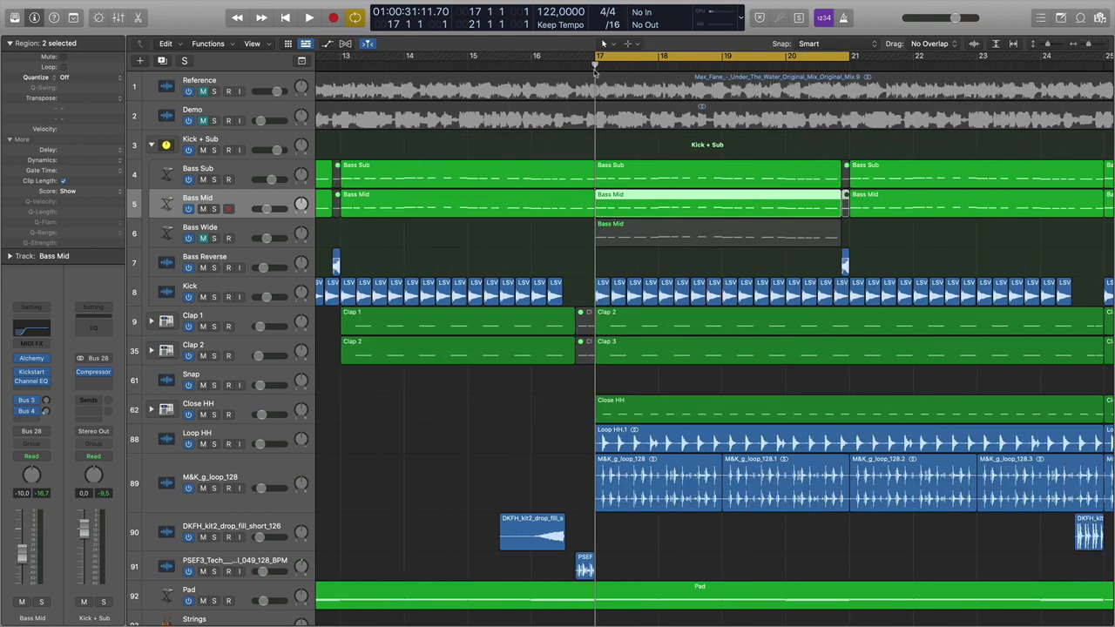
scroll(630, 106, "right", 2)
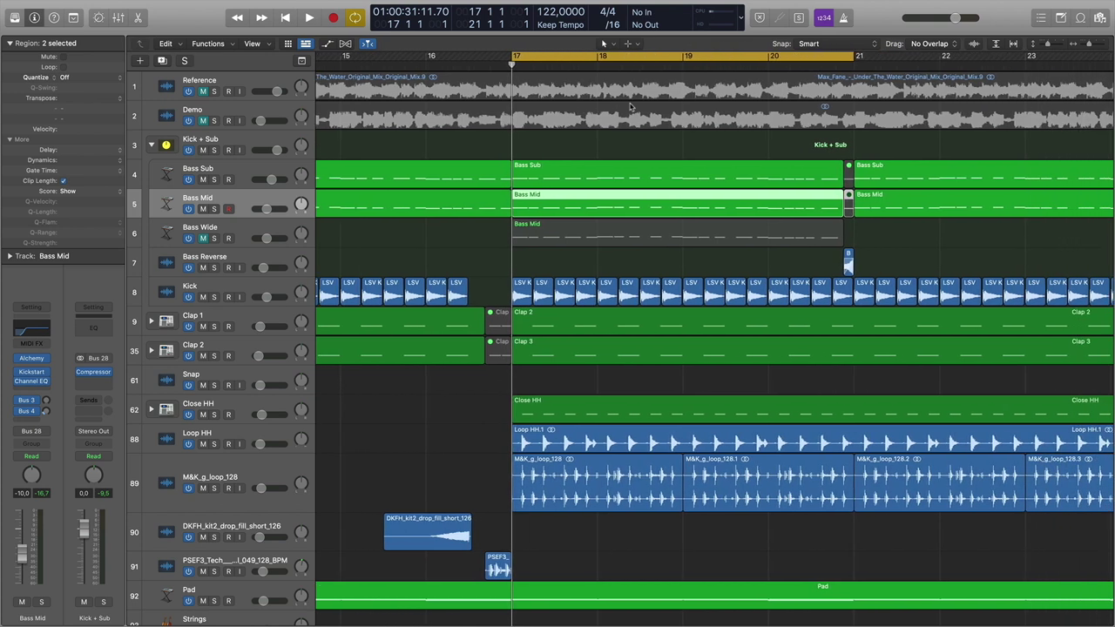
key("space")
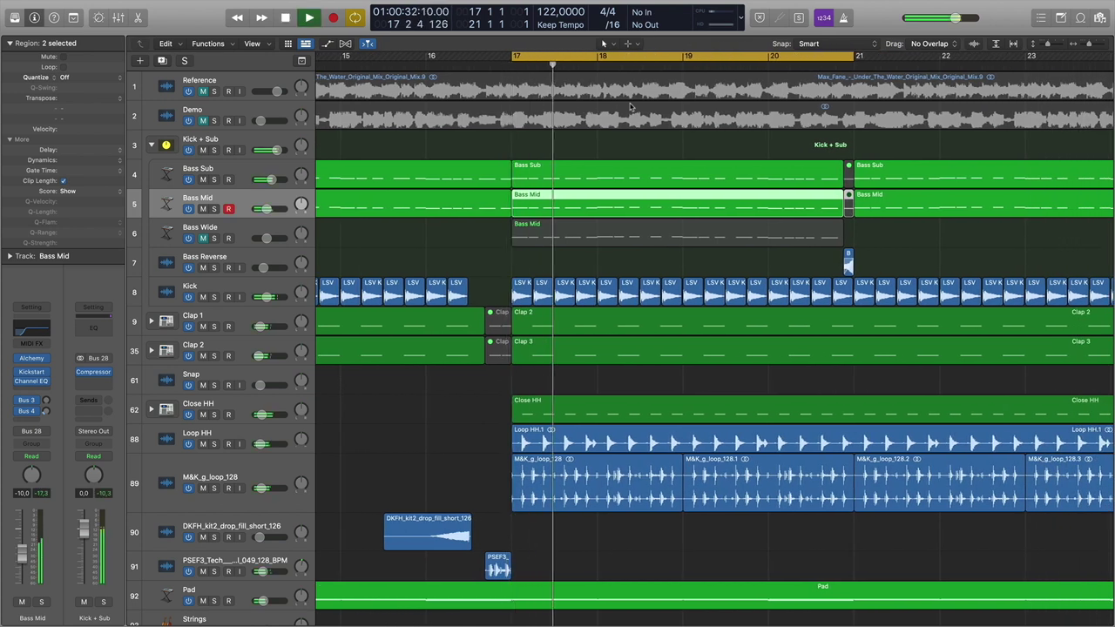
scroll(621, 111, "right", 1)
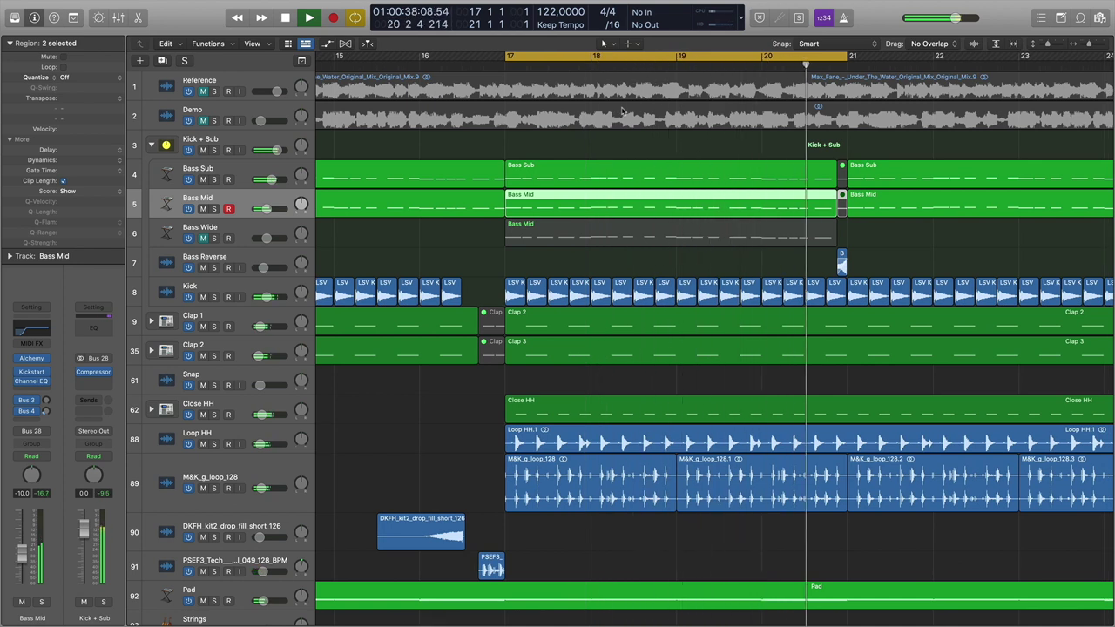
key("space")
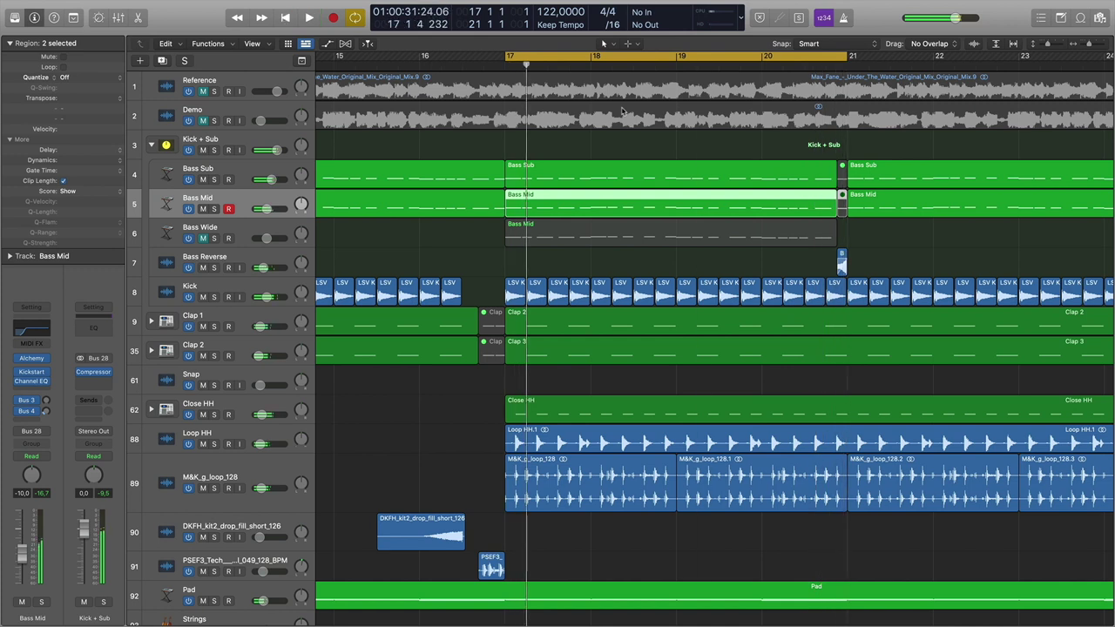
left_click(505, 66)
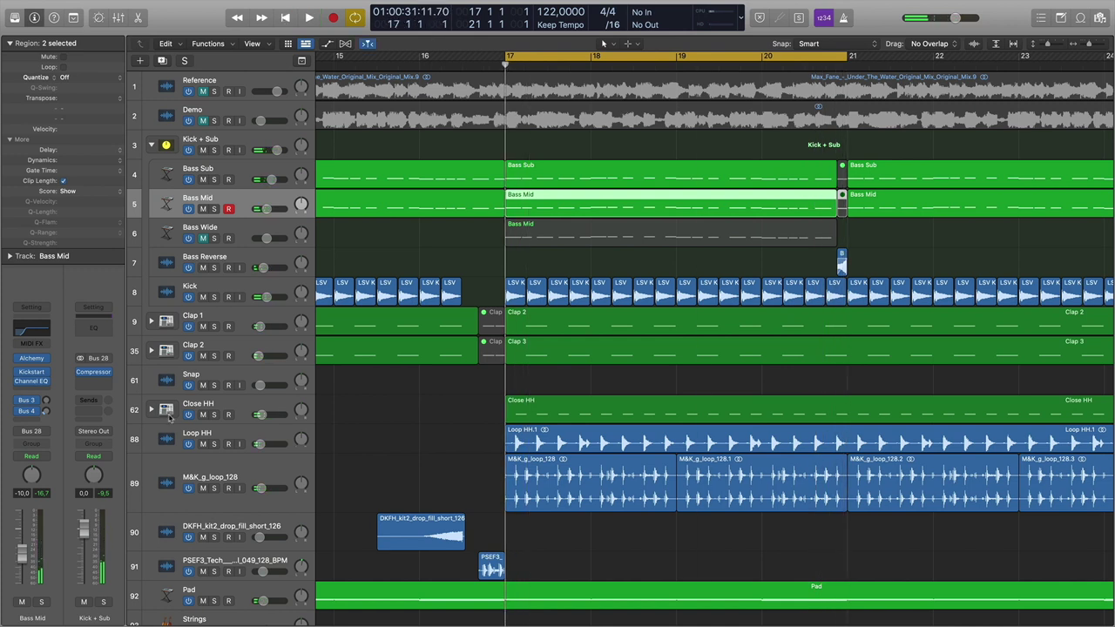
Solo the Bass Sub track and play it from bar 17
left_click(230, 145)
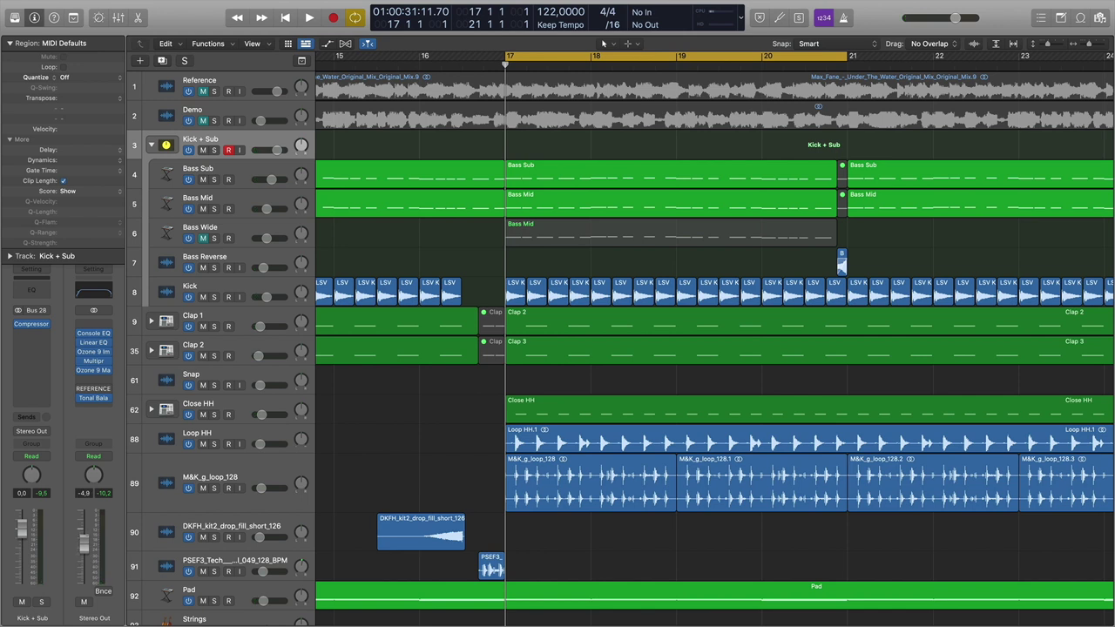
left_click(201, 166)
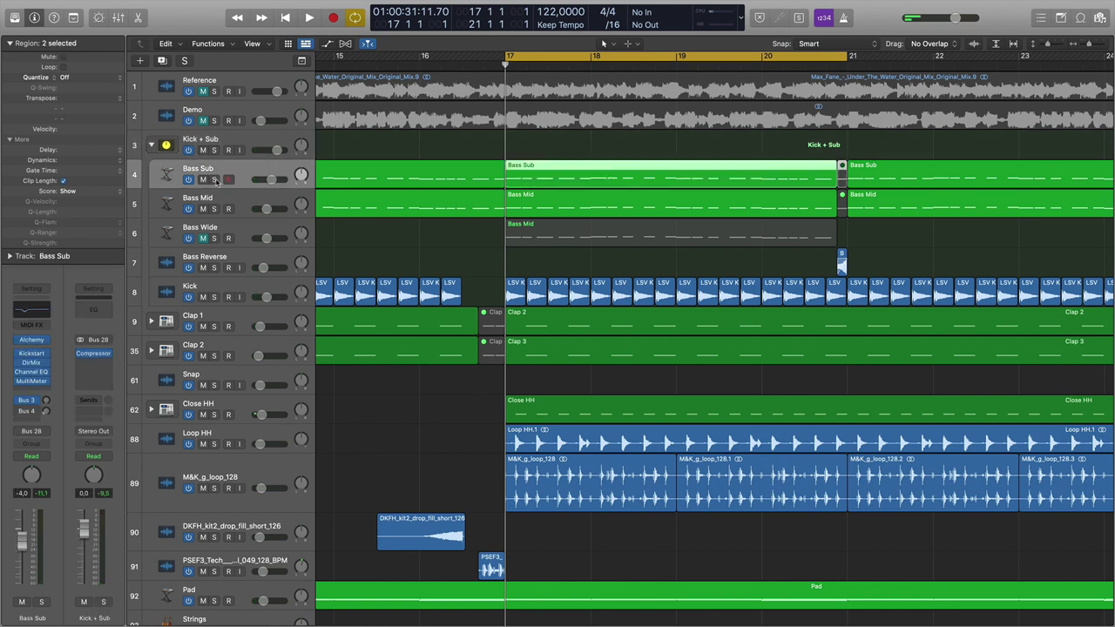
left_click(214, 179)
key("space")
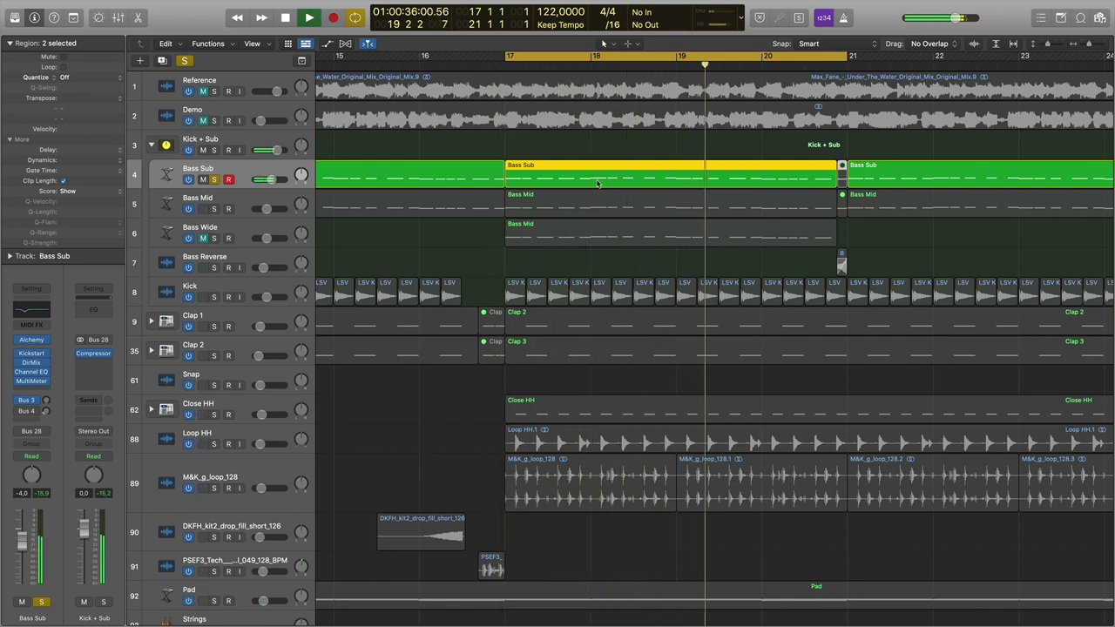
Examine the notes of the Bass Sub region at bar 17 in the Piano Roll, stop playback and close the editor
double_click(597, 183)
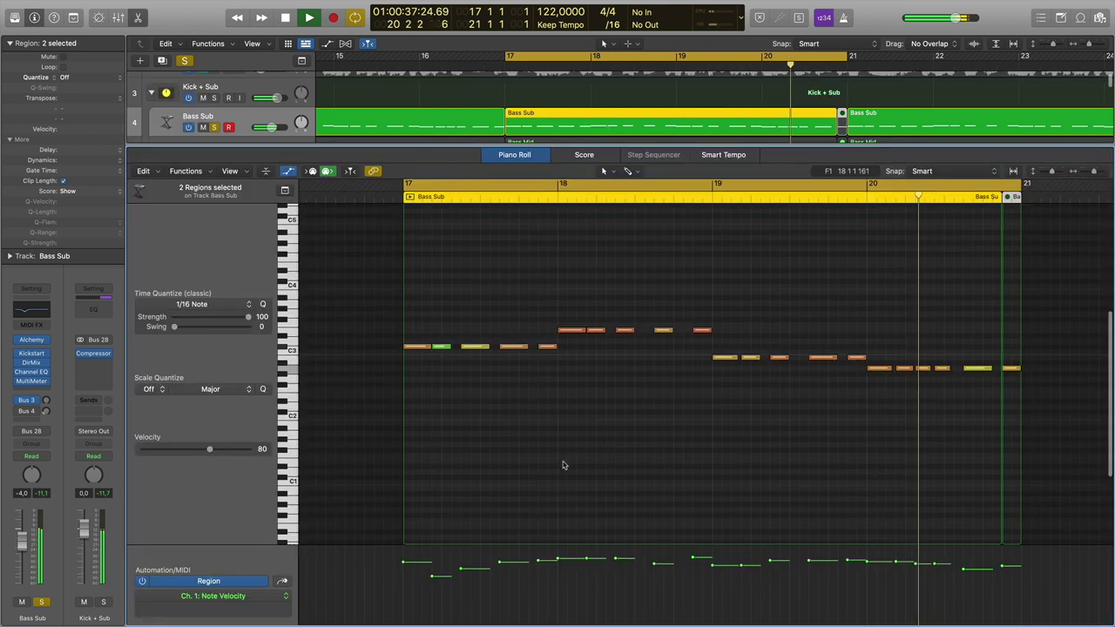
key("space")
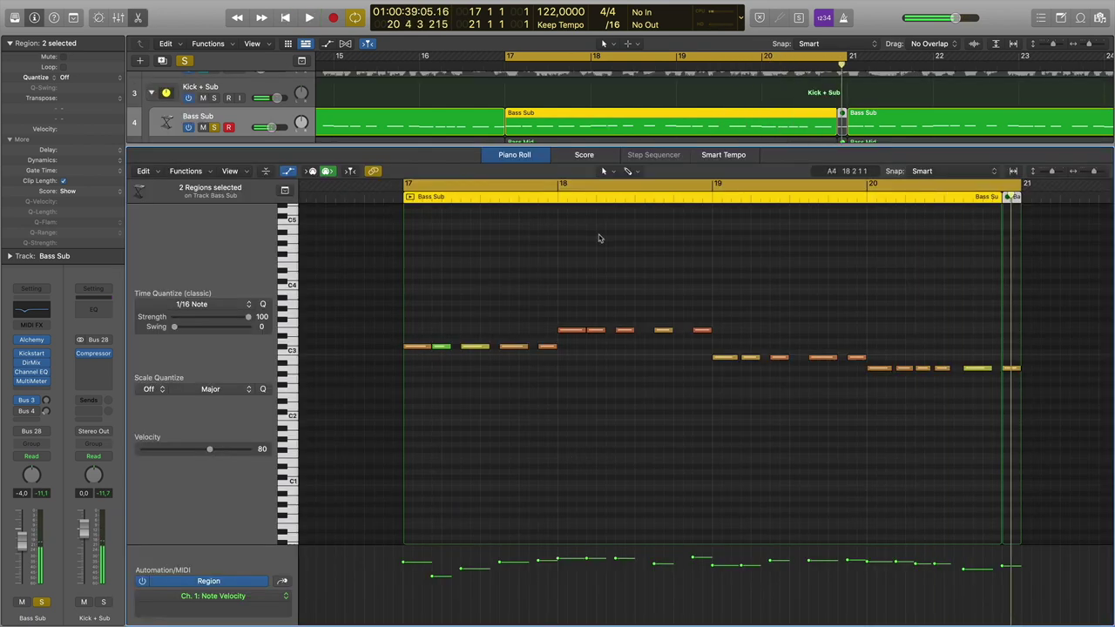
double_click(614, 146)
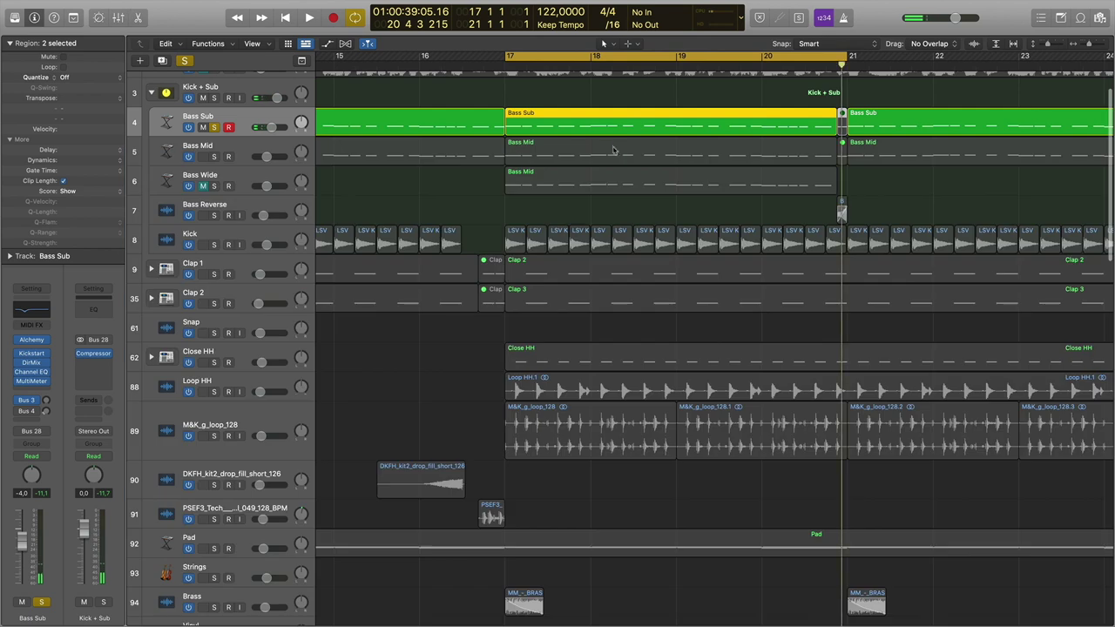
Open Bass Sub's Direction Mixer and MultiMeter, look up MultiMeter among the Metering plug-ins and arrange both plug-in windows side by side
left_click(31, 363)
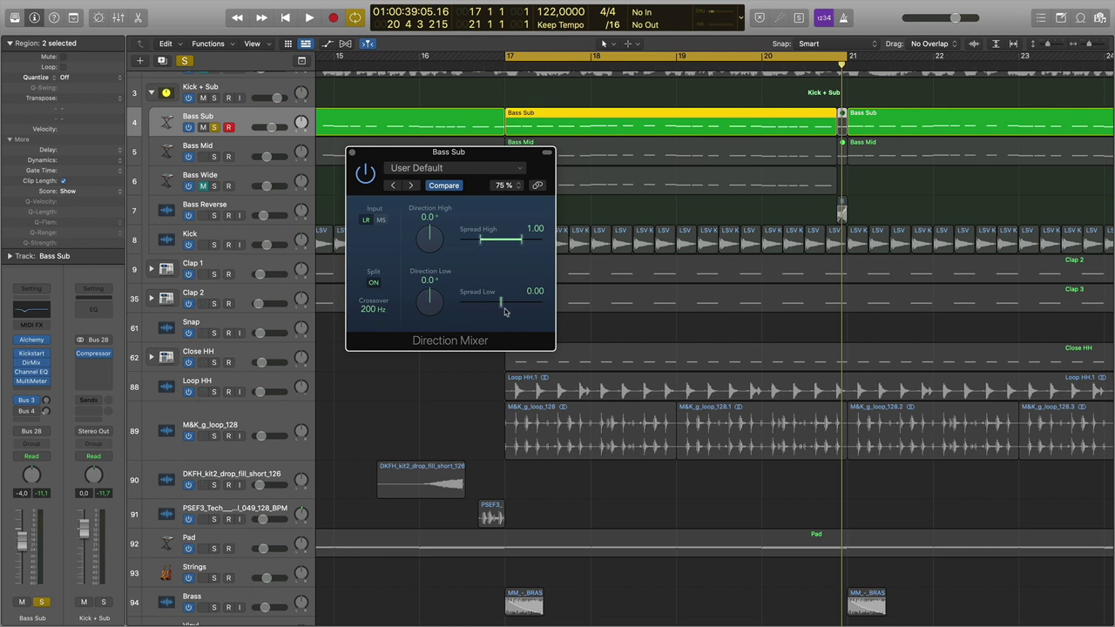
mouse_move(502, 305)
left_mouse_down()
mouse_move(536, 306)
mouse_move(496, 309)
left_mouse_up()
left_click(31, 381)
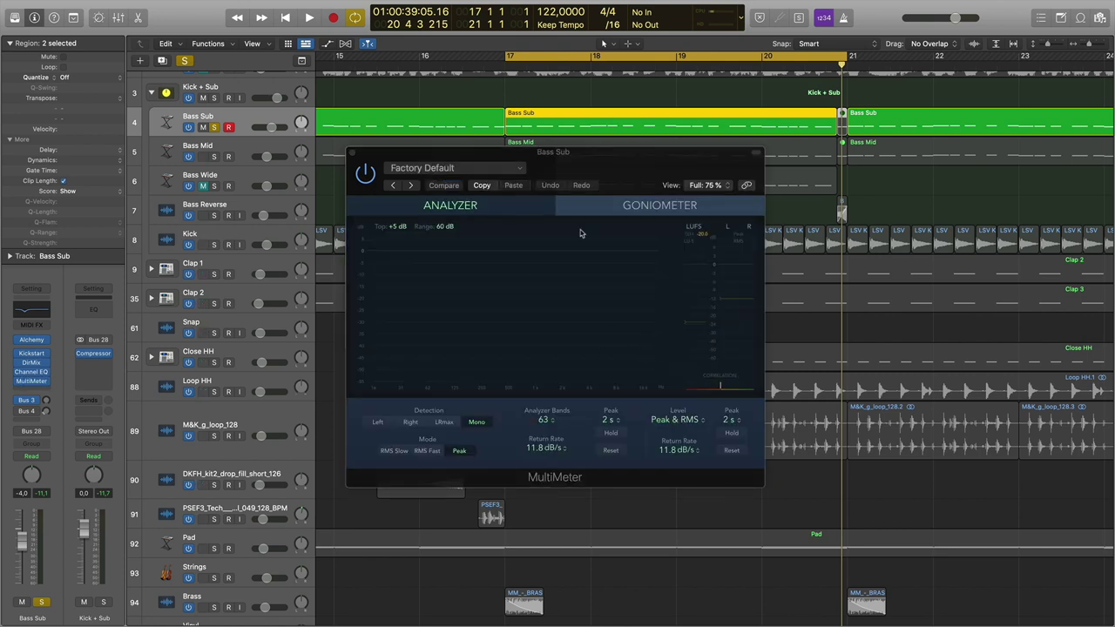
left_click_drag(573, 155, 819, 156)
left_click_drag(470, 157, 430, 150)
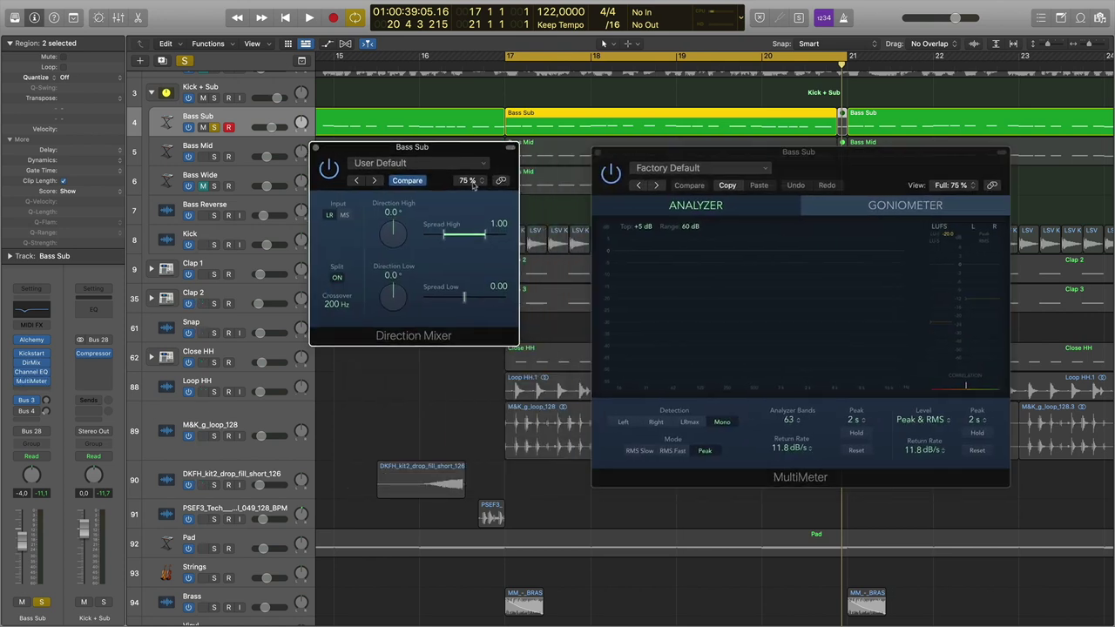
left_click(38, 389)
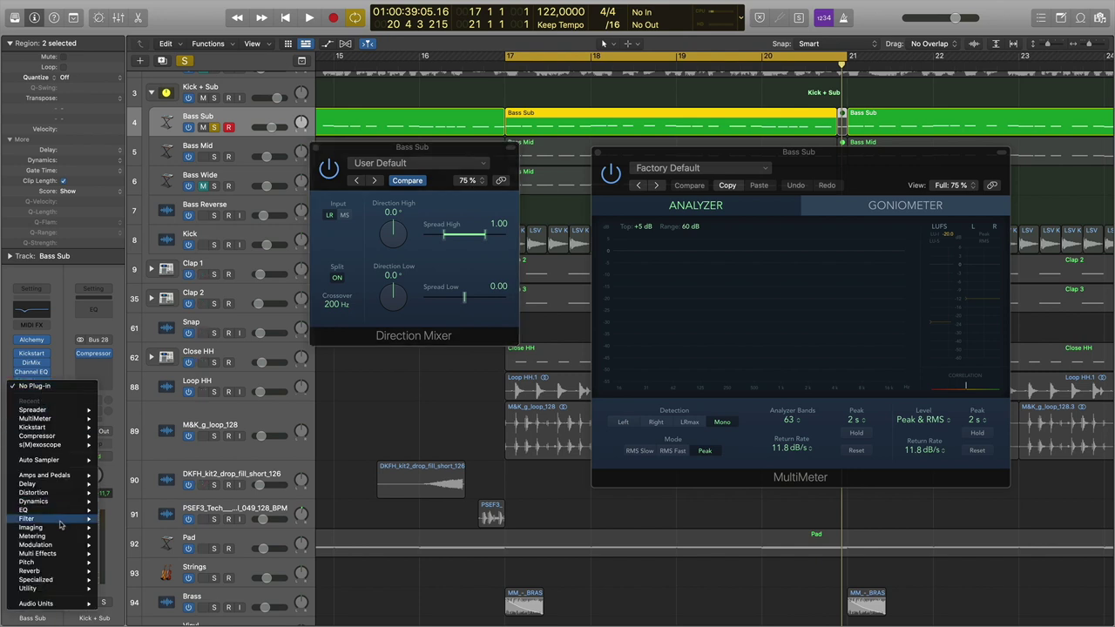
mouse_move(57, 538)
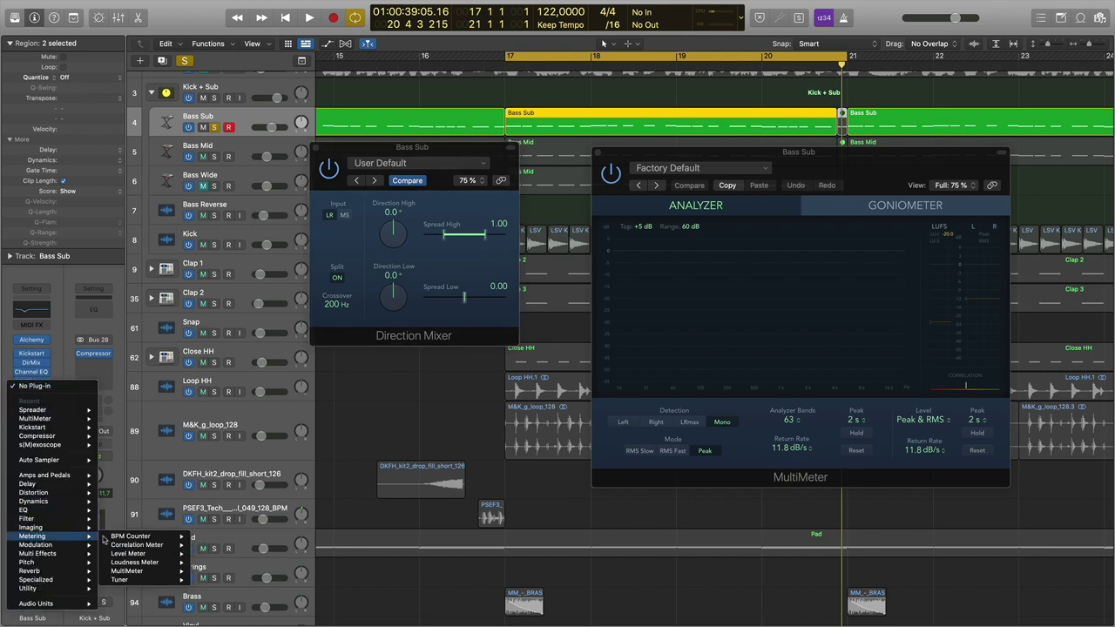
mouse_move(126, 572)
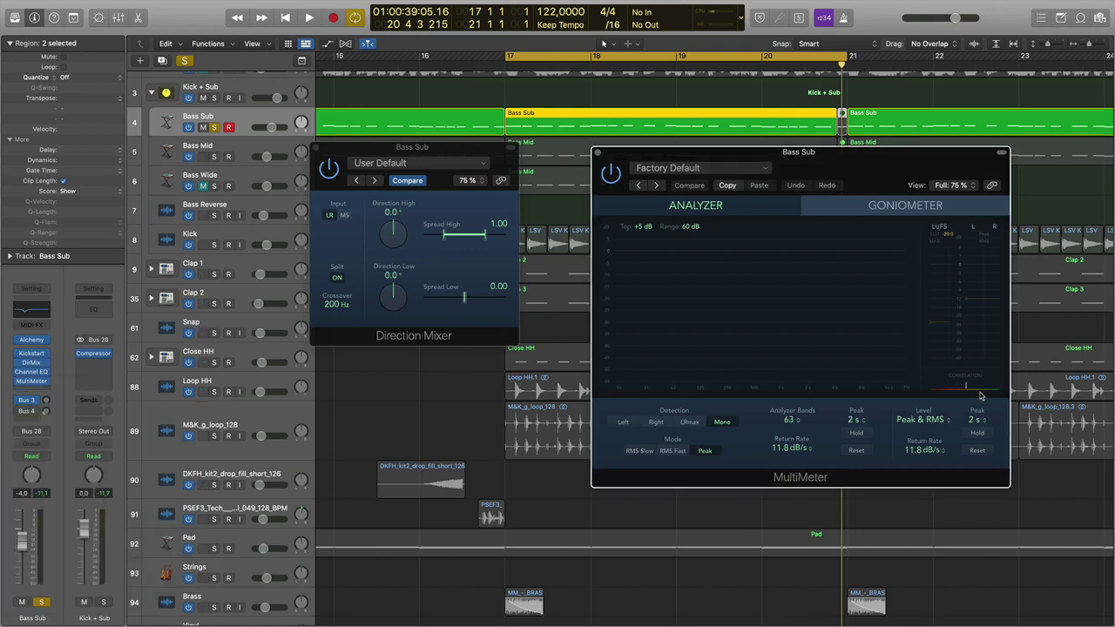
left_click_drag(849, 188, 819, 191)
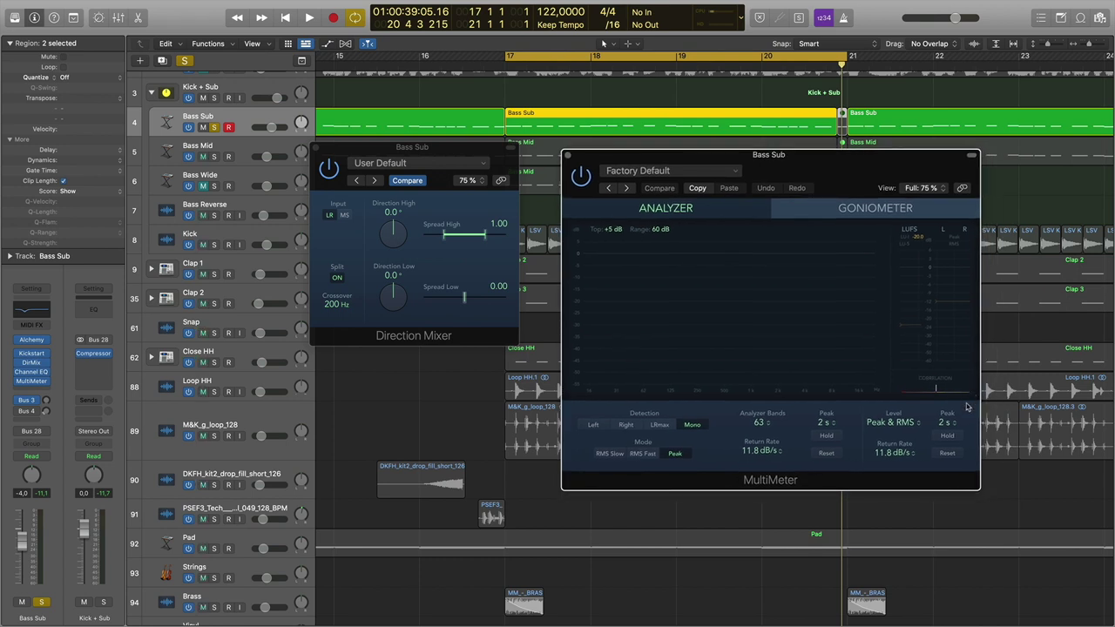
Compare Bass Sub's stereo correlation in playback before and after setting the Direction Mixer's Spread Low to 2.00
key("space")
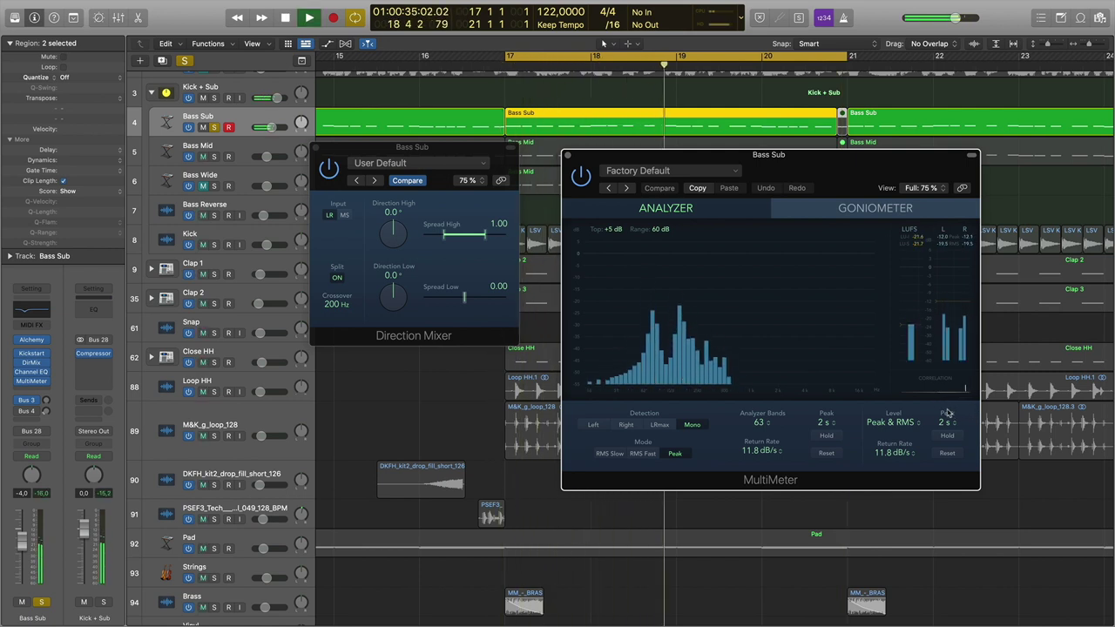
key("space")
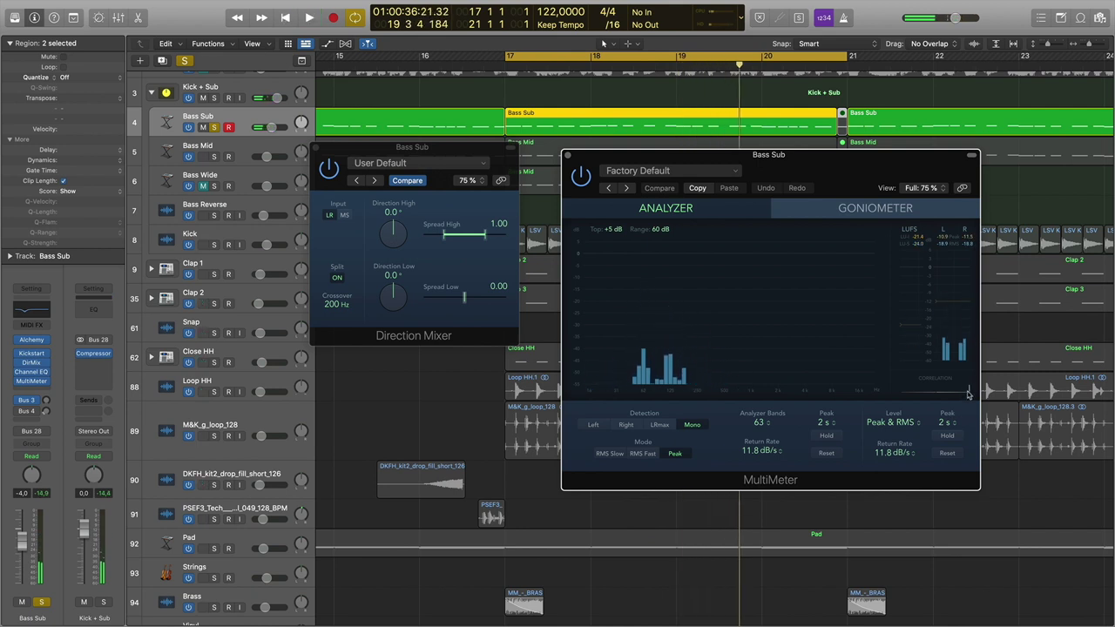
left_click_drag(466, 299, 522, 303)
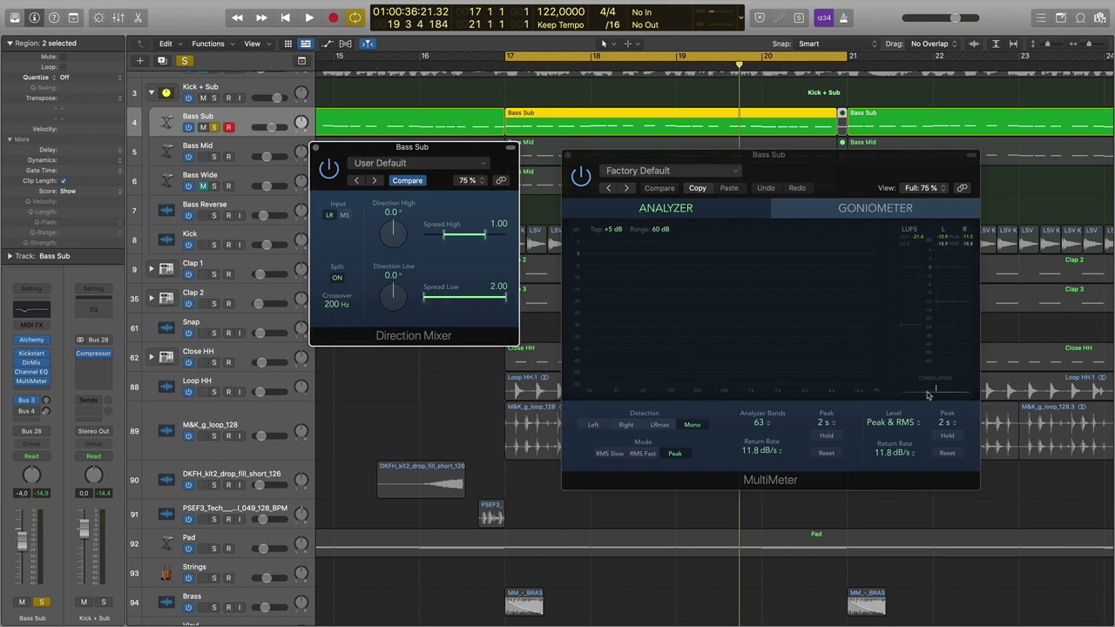
key("space")
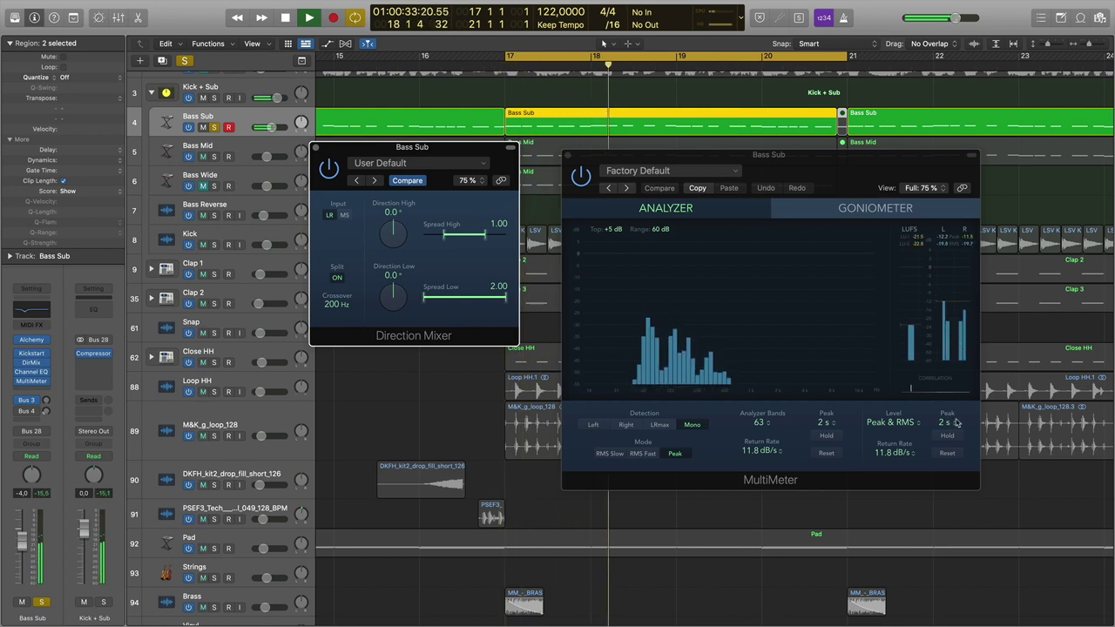
key("space")
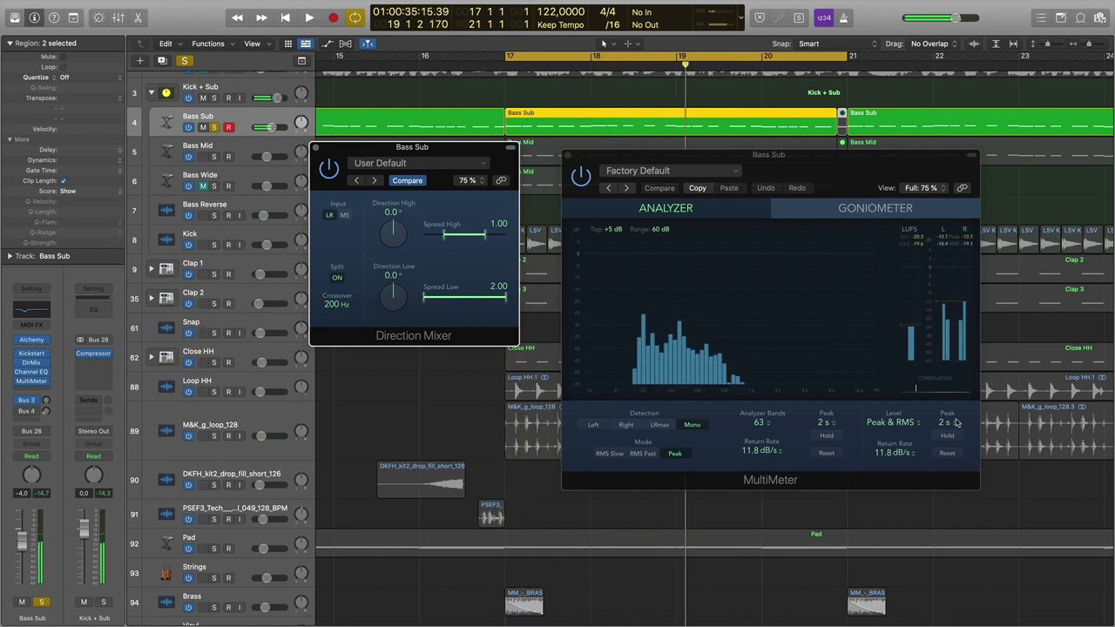
Set Spread Low to 1.04, check the correlation with the Direction Mixer bypassed, and restore the enabled mixer's Spread Low to 0.00
left_click_drag(506, 298, 485, 301)
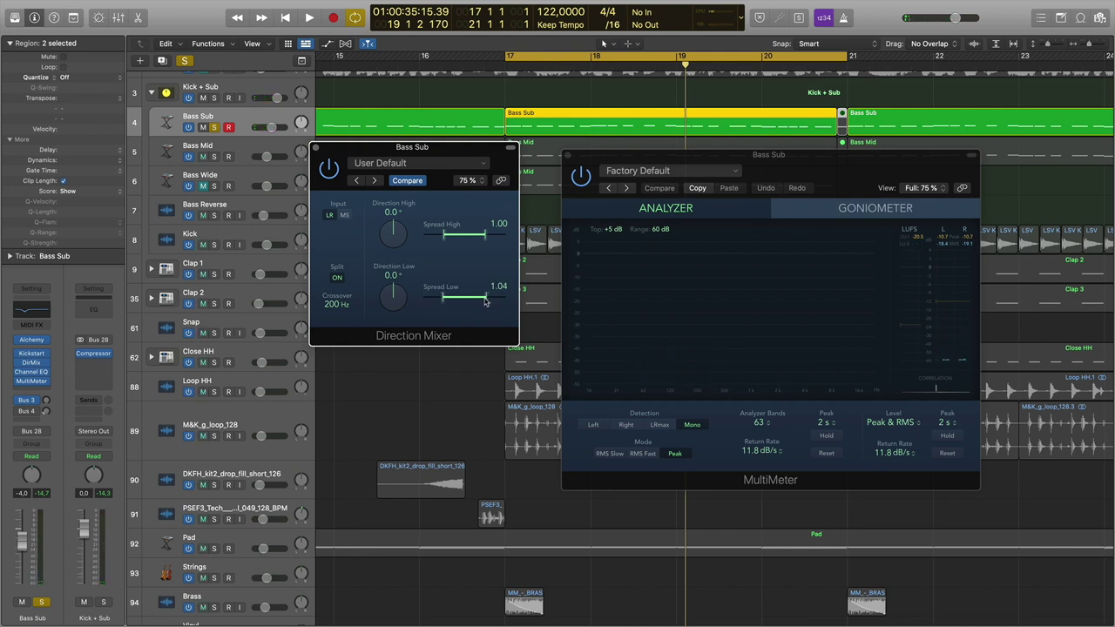
left_click(327, 167)
key("space")
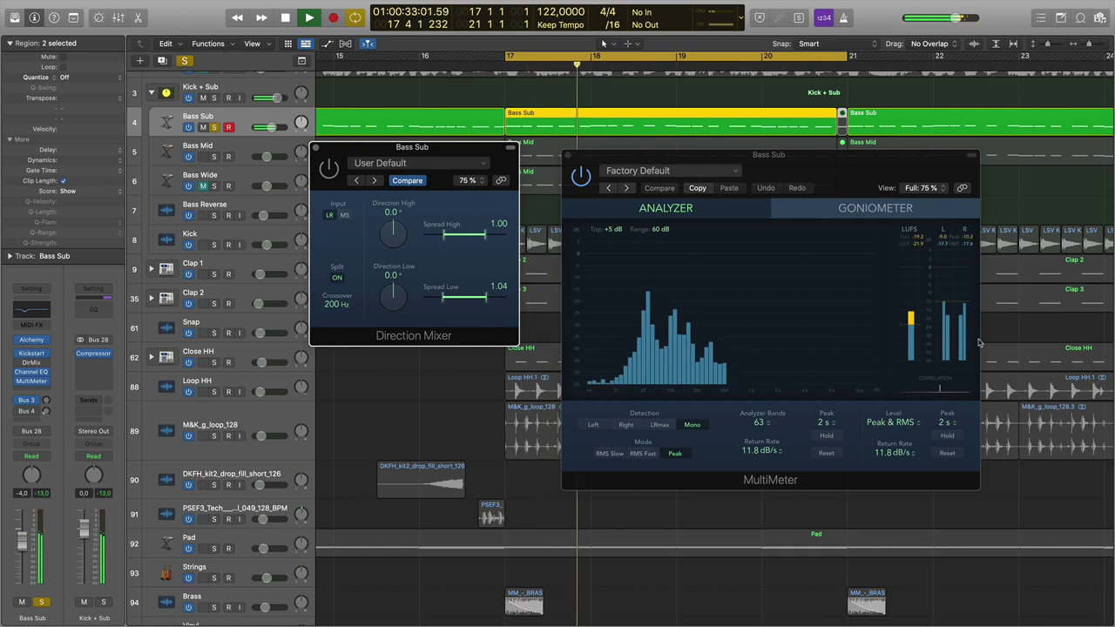
key("space")
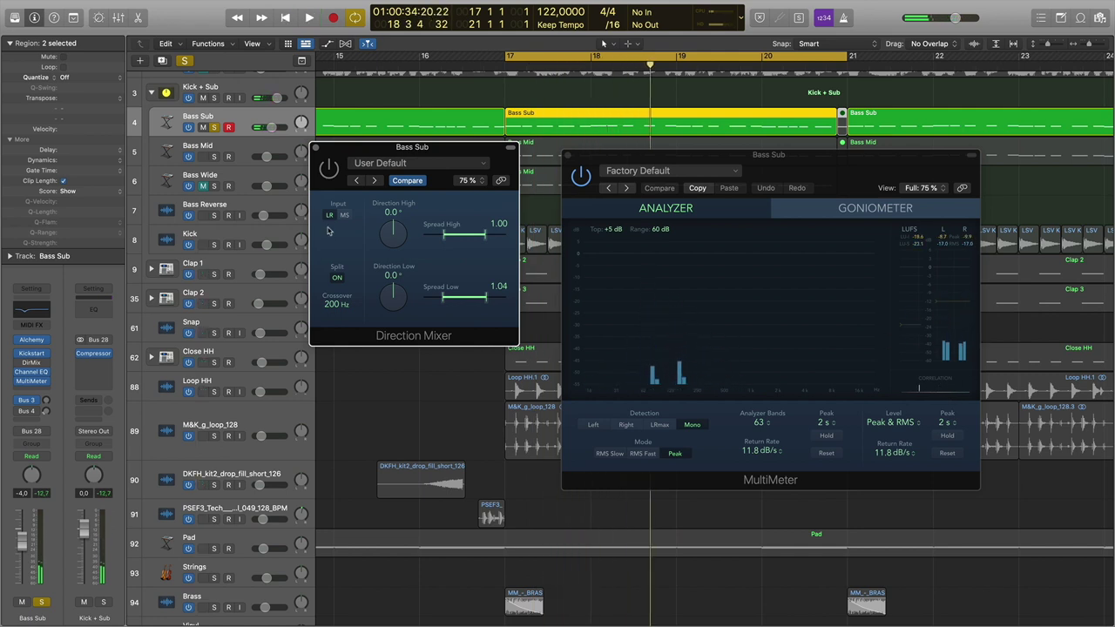
left_click_drag(484, 297, 448, 305)
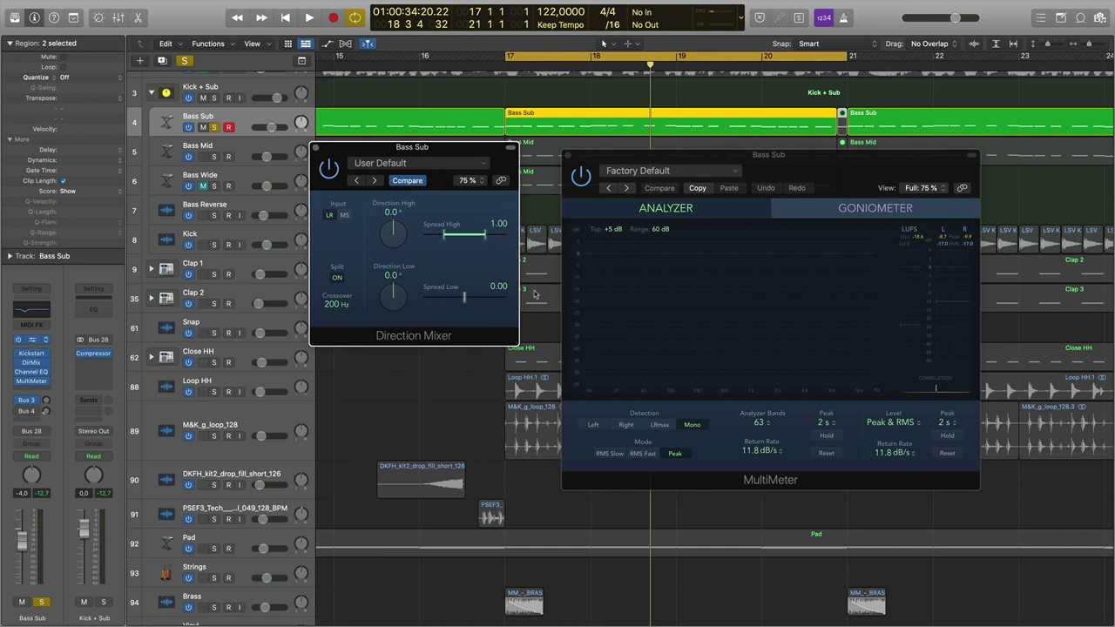
Open Bass Sub's Alchemy synth and examine its sources B, C and D
left_click(31, 340)
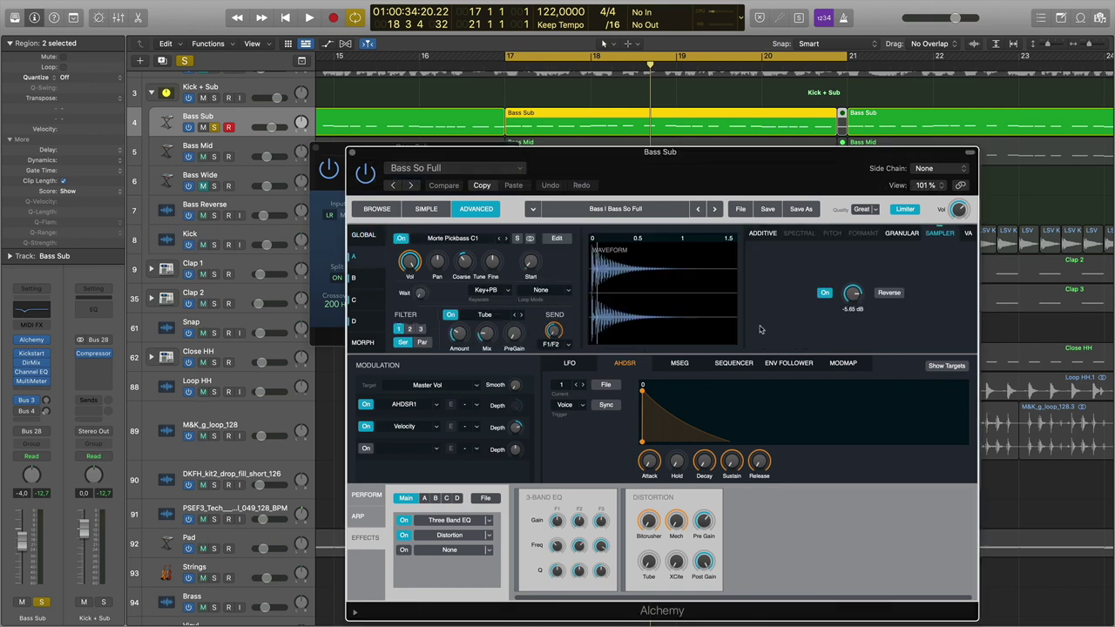
left_click(355, 279)
left_click(359, 300)
left_click(361, 321)
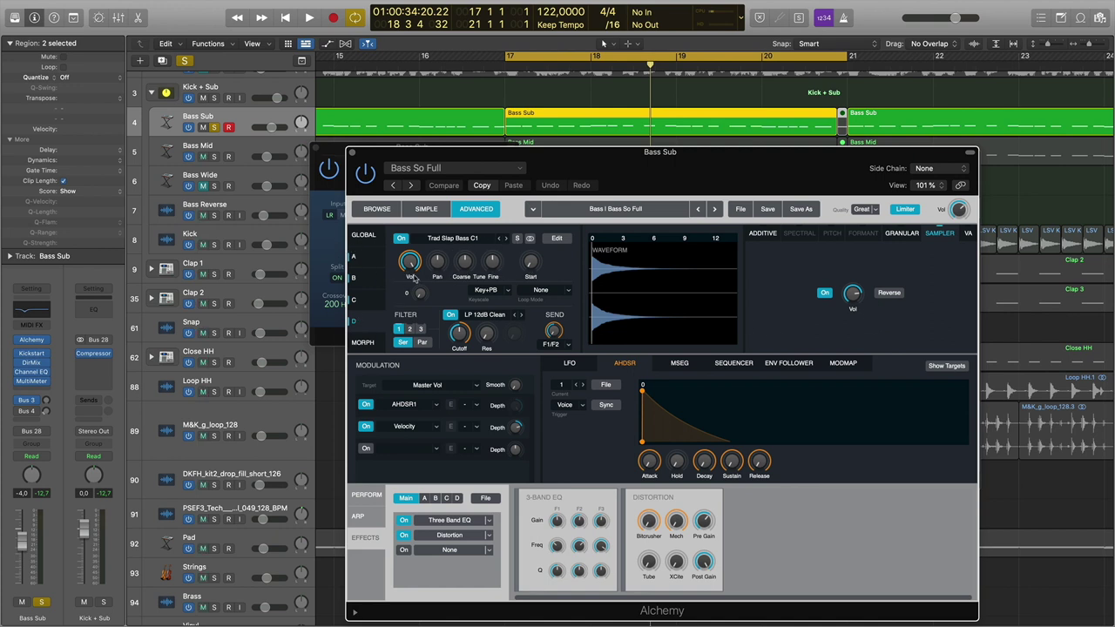
Examine Alchemy's four-source overview, source A and the Bass preset browser, and close Bass Sub's synth window
left_click(363, 236)
left_click(453, 251)
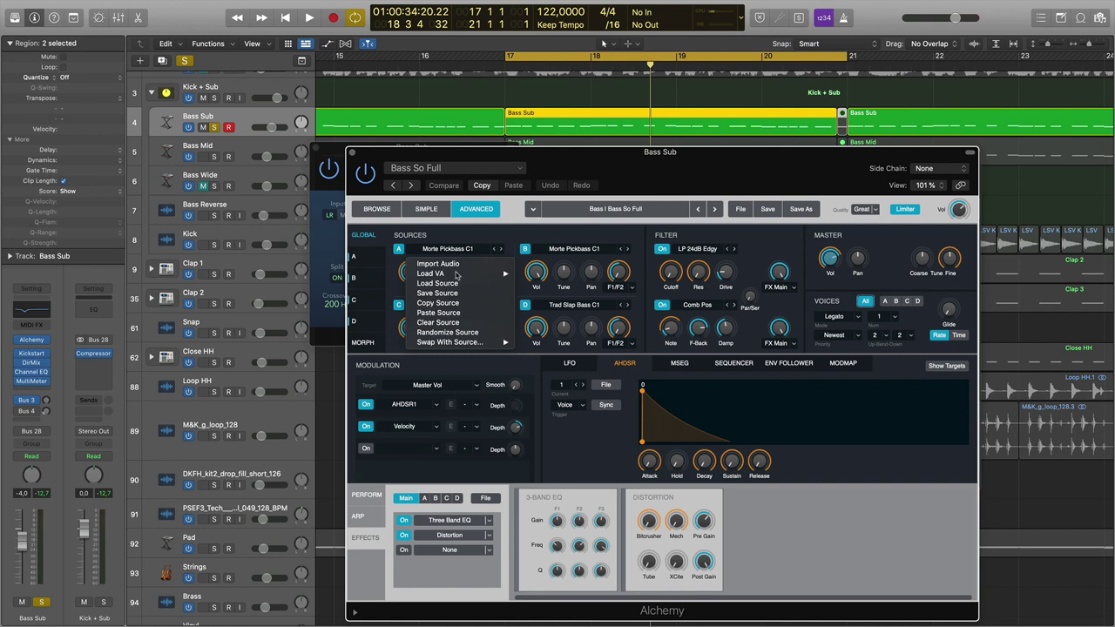
mouse_move(464, 277)
left_click(463, 244)
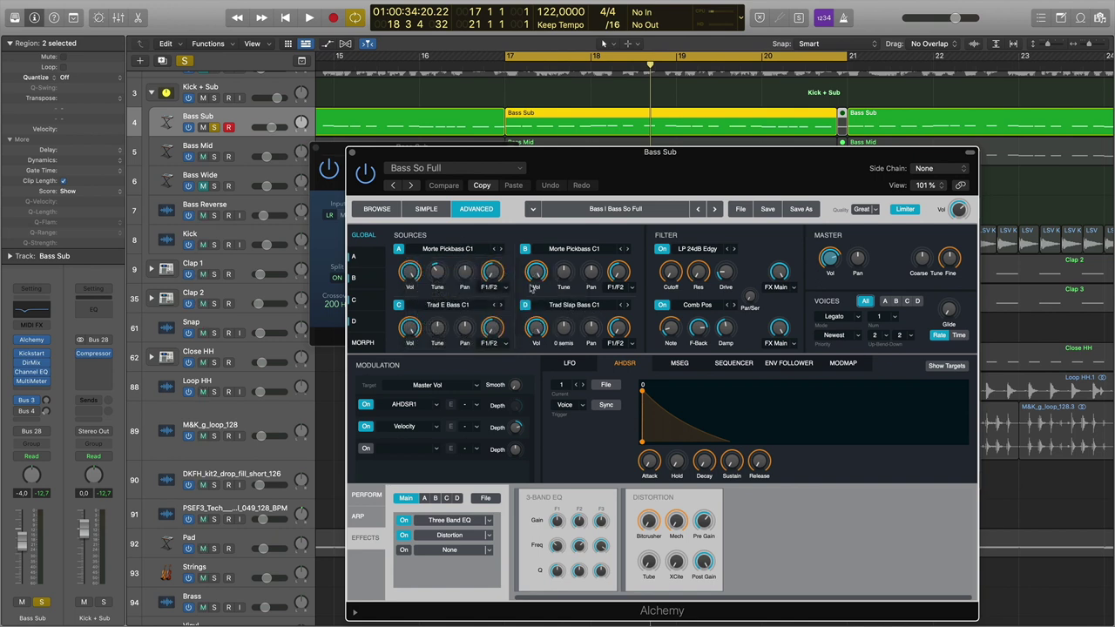
left_click(364, 259)
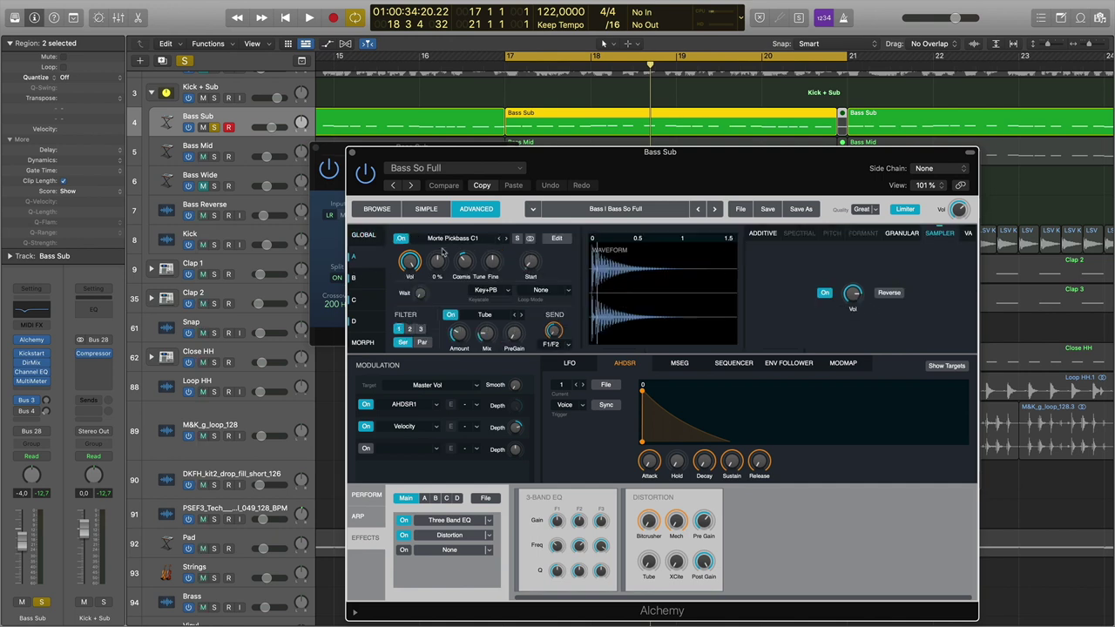
left_click(387, 211)
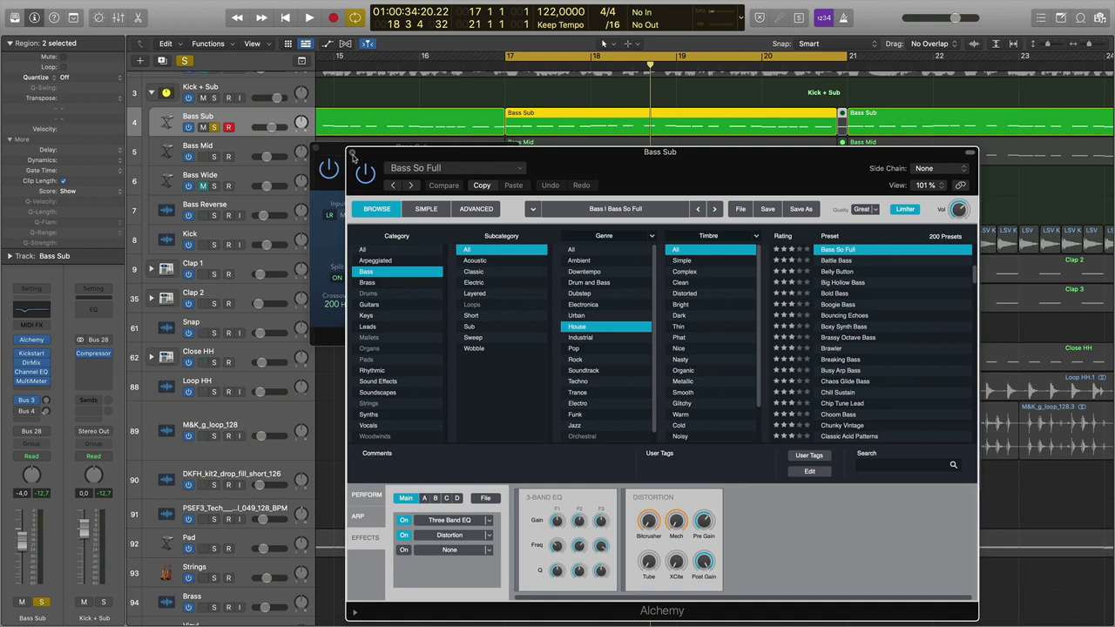
left_click(352, 155)
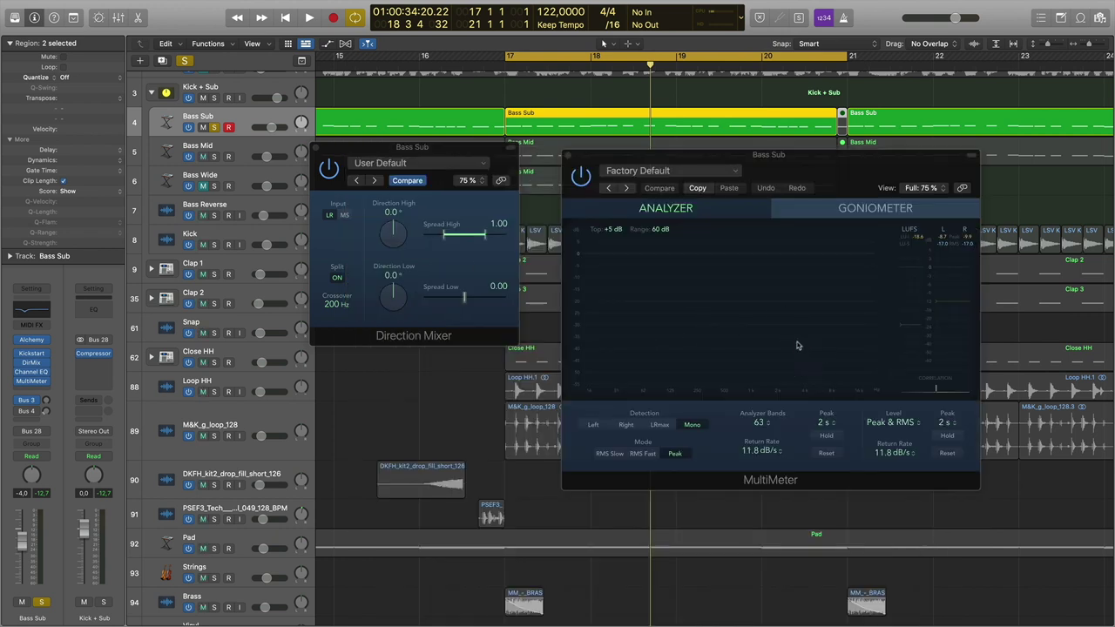
Close Bass Sub's Direction Mixer and MultiMeter windows and solo the Bass Mid track in its place
left_click(466, 301)
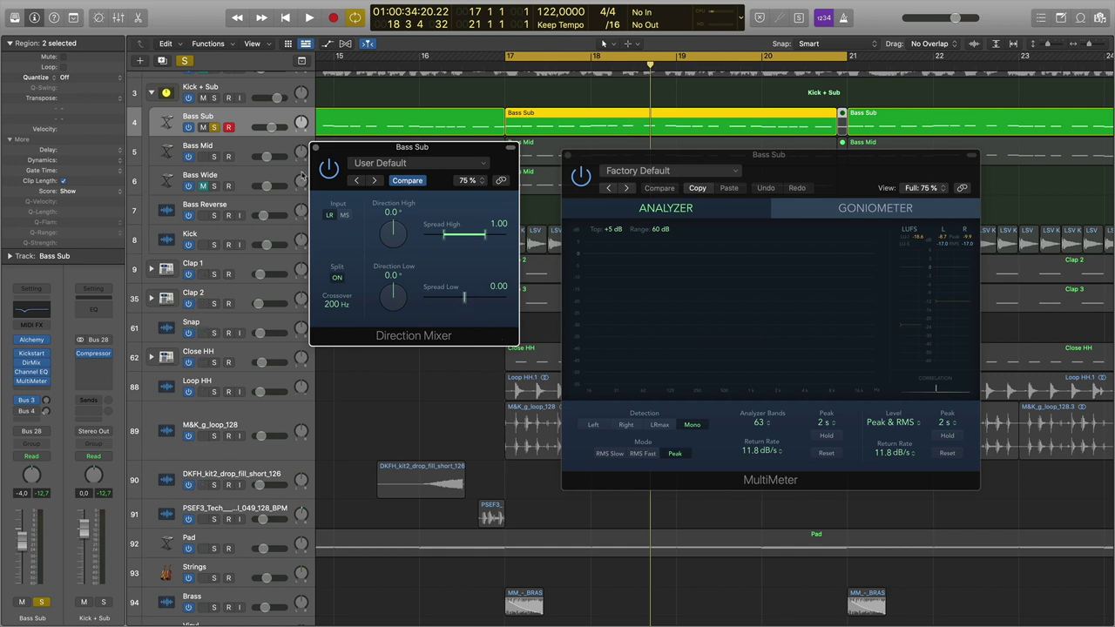
left_click(316, 147)
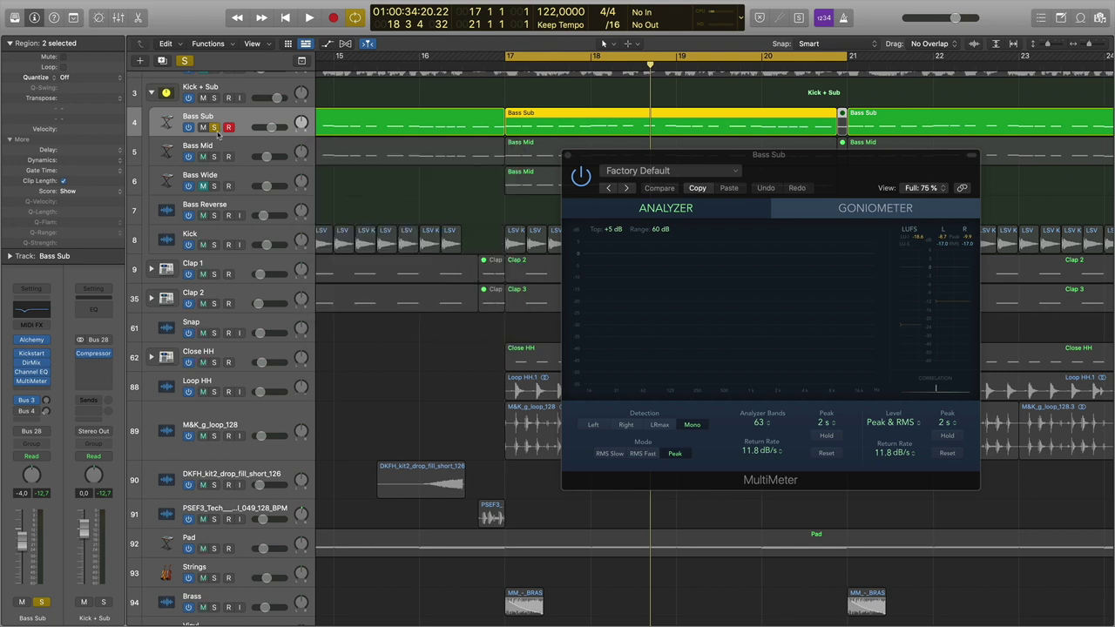
left_click(233, 152)
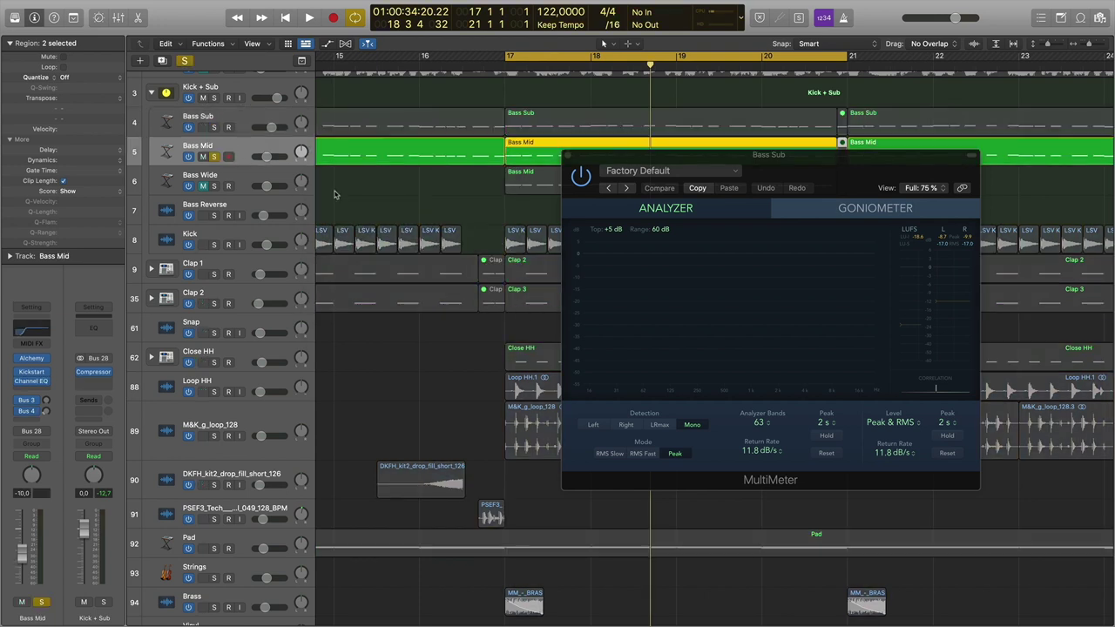
left_click(569, 155)
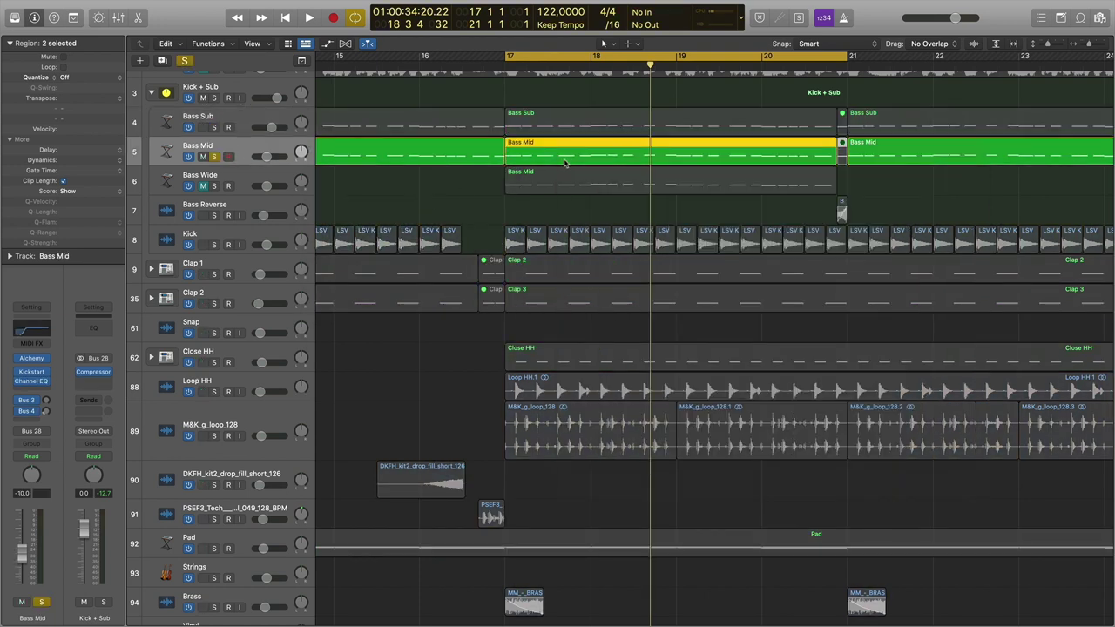
Insert a stereo MultiMeter from the Metering plug-ins on the Bass Mid track
left_click(46, 392)
mouse_move(61, 547)
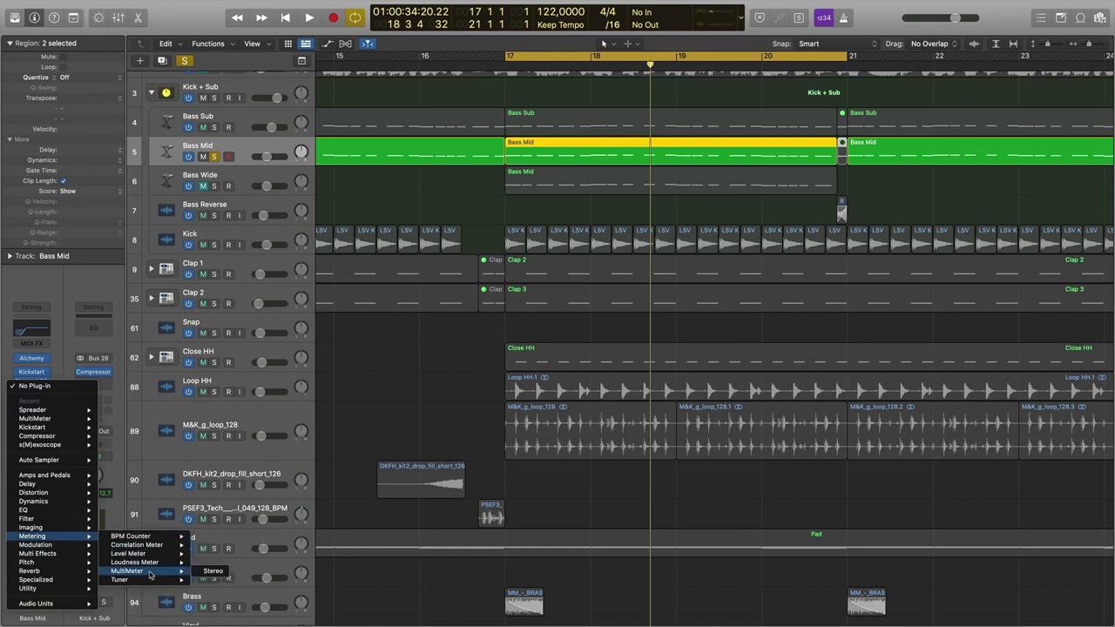
left_click(209, 571)
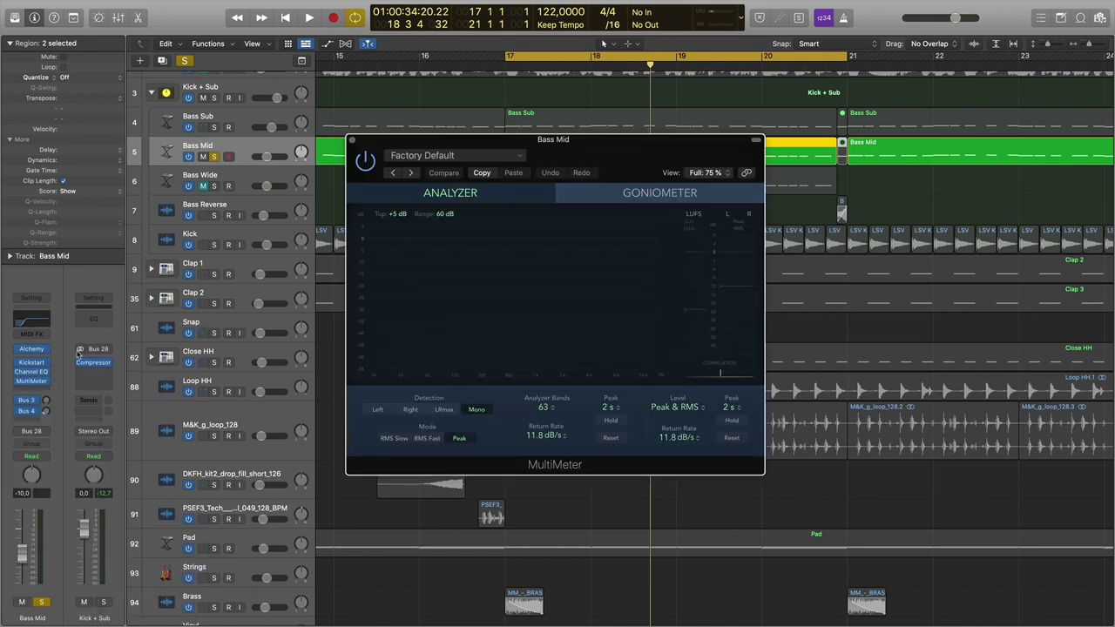
Check the low-cut curve in Bass Mid's Channel EQ, close it and reposition the MultiMeter window
left_click(33, 373)
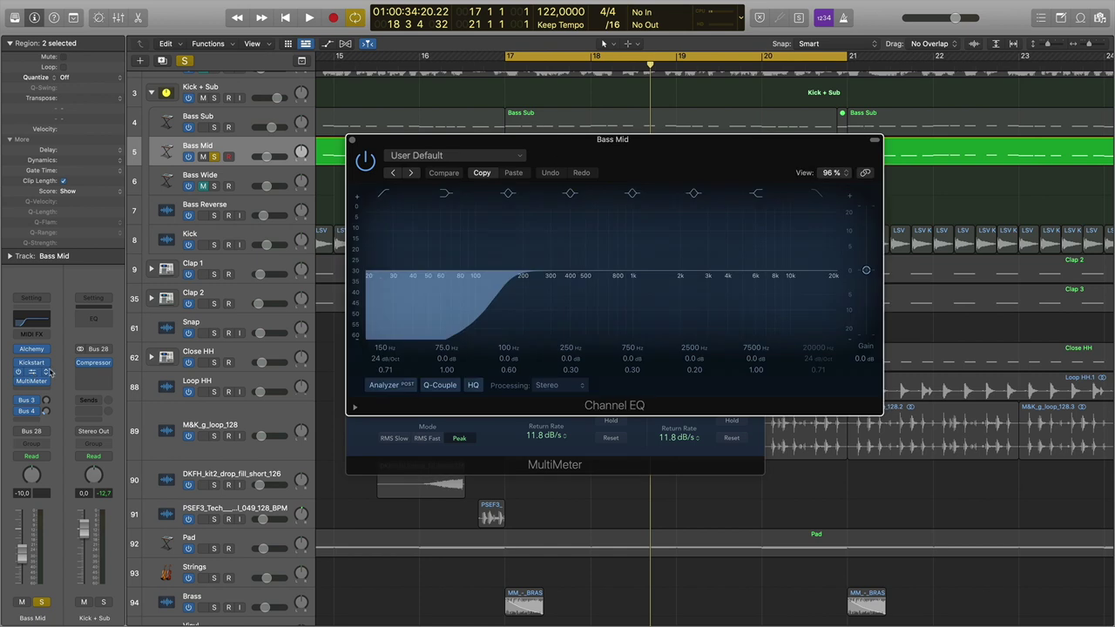
left_click(352, 140)
left_click_drag(525, 148, 585, 168)
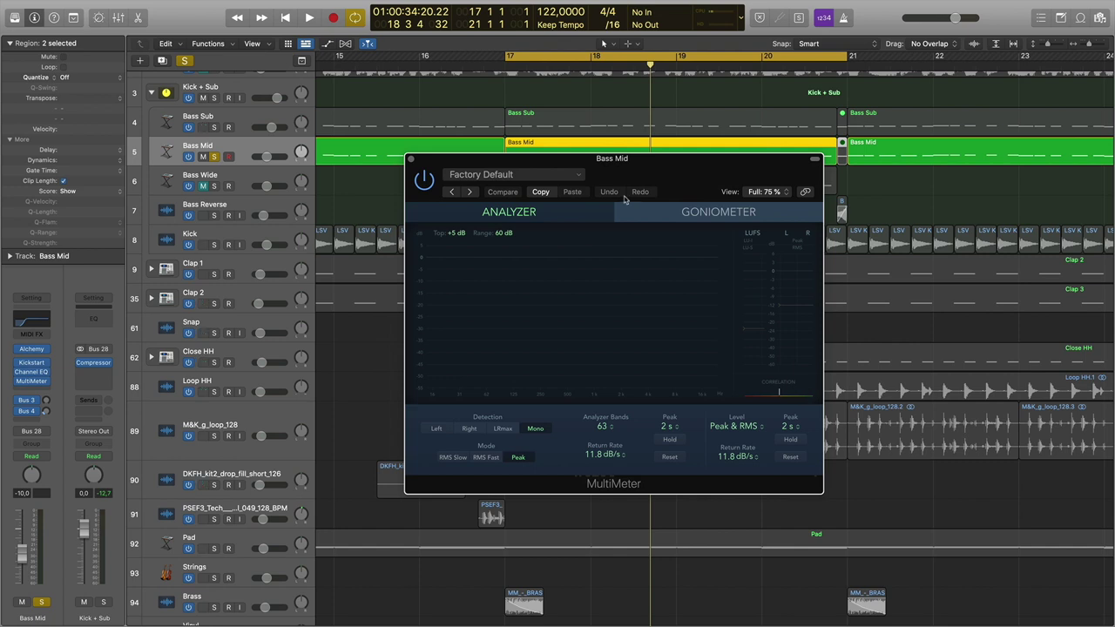
left_click_drag(614, 166, 664, 184)
left_click_drag(665, 185, 669, 188)
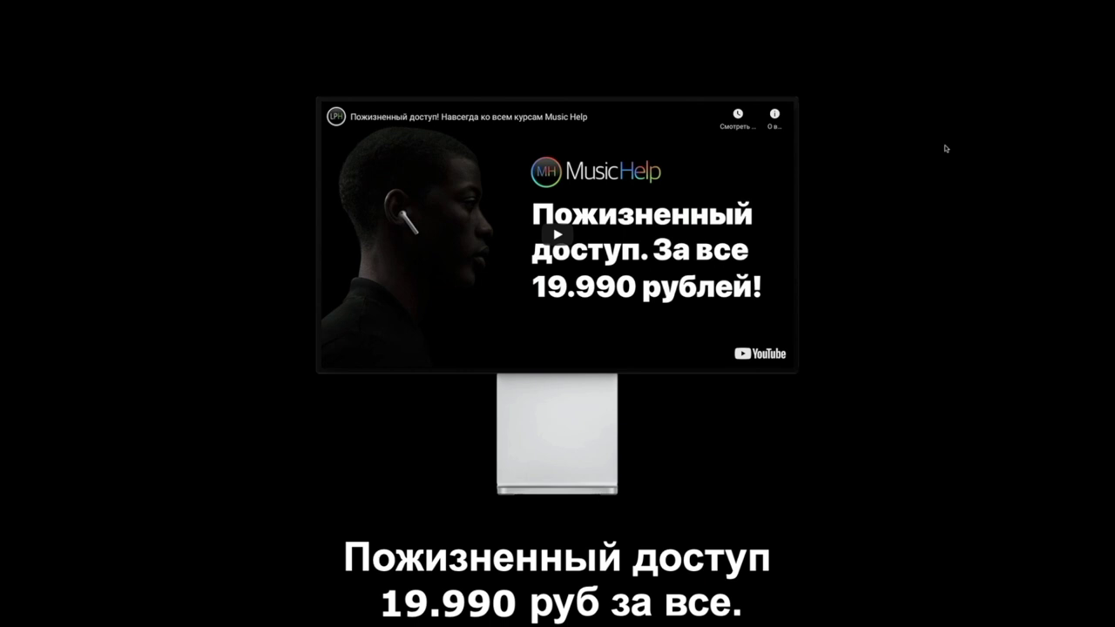
Read through the Music Help web page's lifetime-access offer down to the DJ banner section
scroll(947, 149, "down", 3)
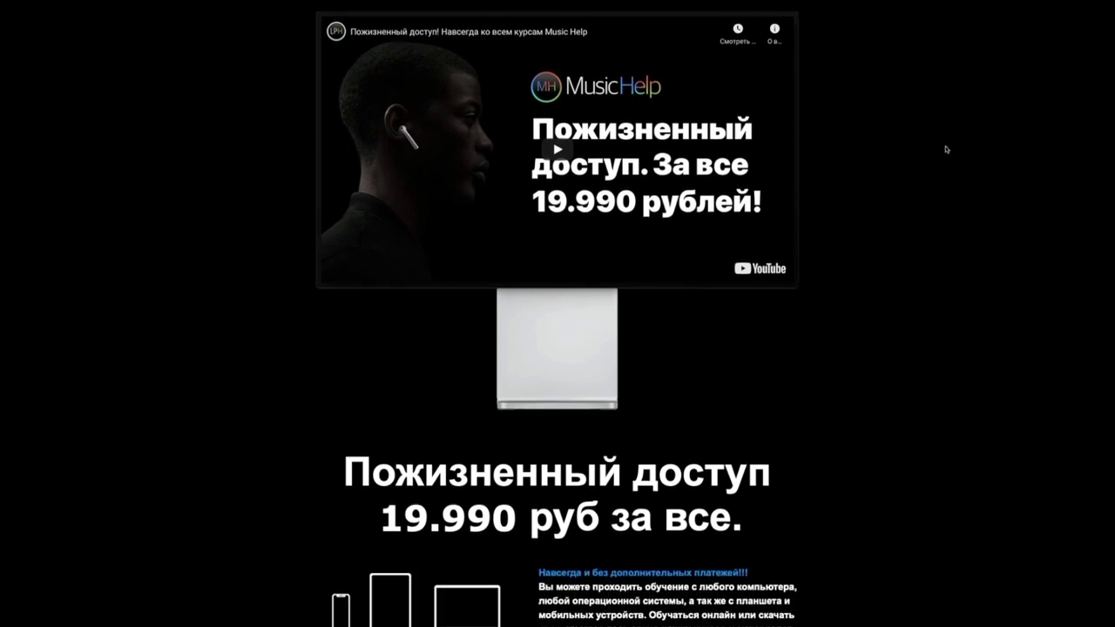
scroll(947, 149, "down", 1)
scroll(946, 149, "down", 2)
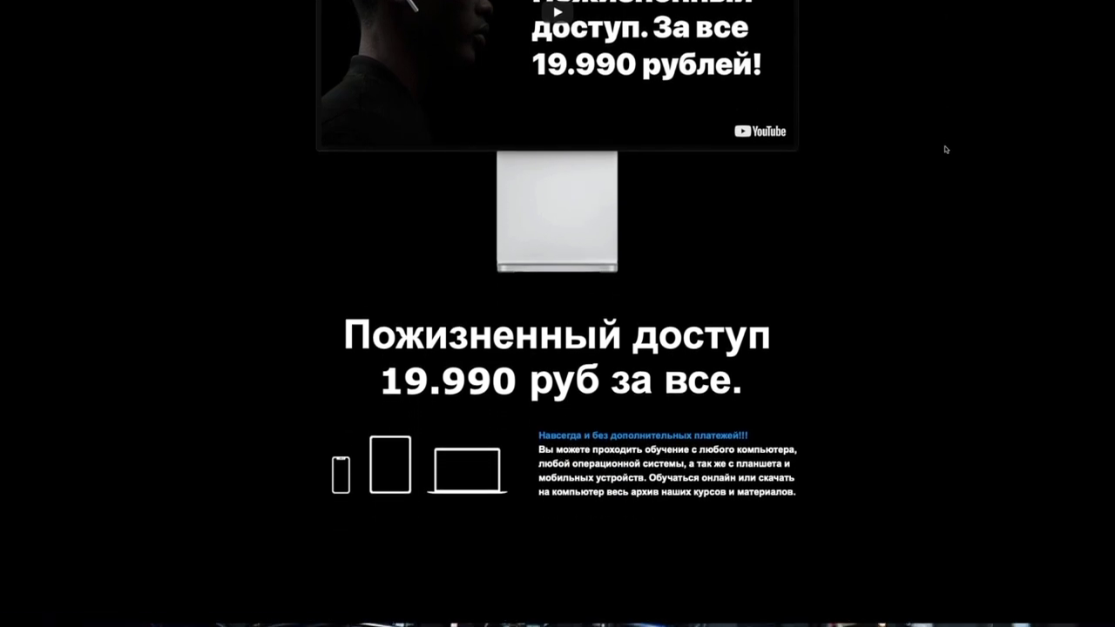
scroll(947, 149, "down", 2)
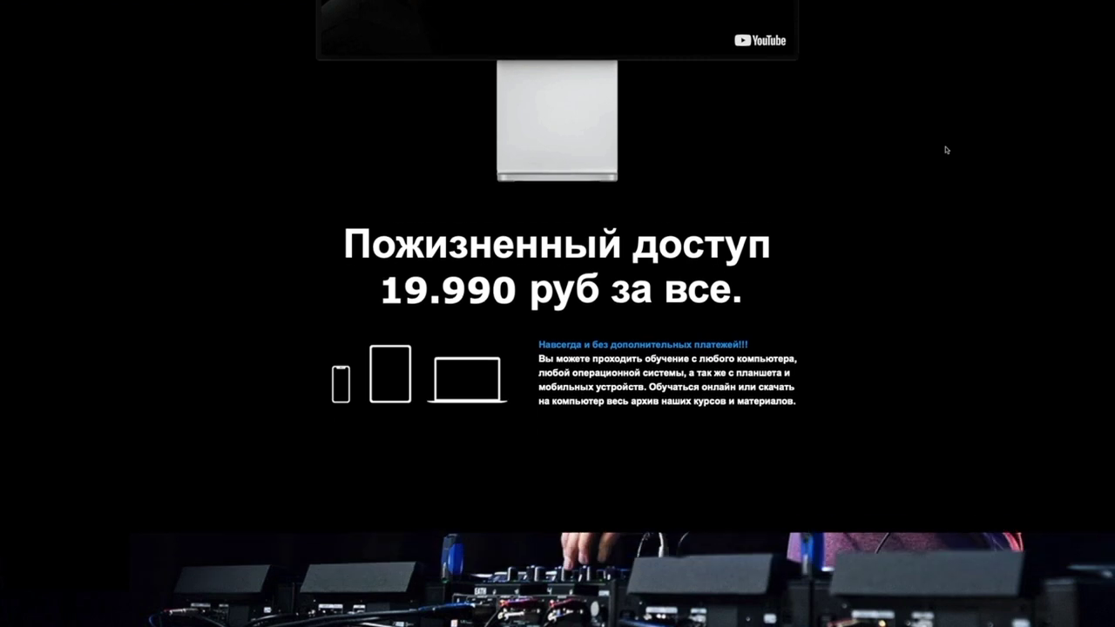
scroll(947, 149, "down", 1)
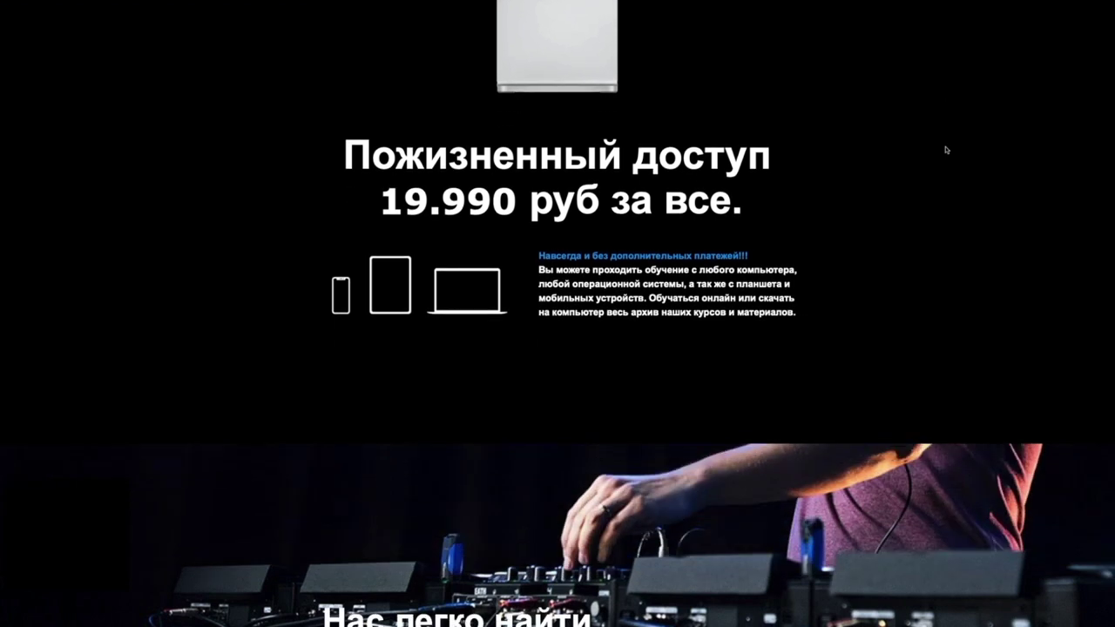
scroll(947, 149, "down", 3)
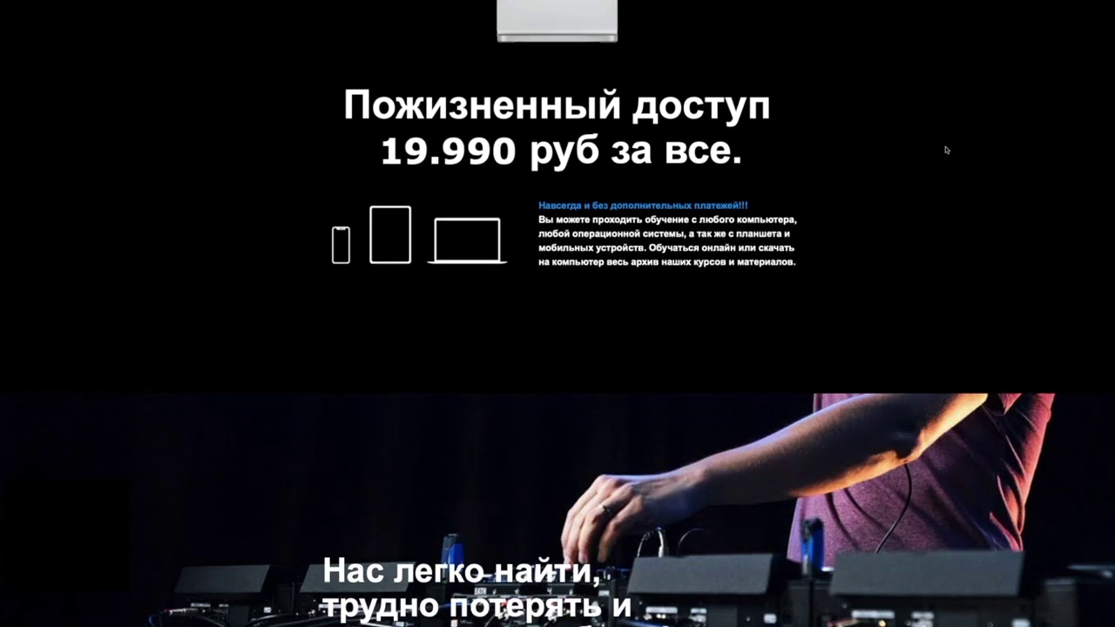
scroll(947, 149, "down", 1)
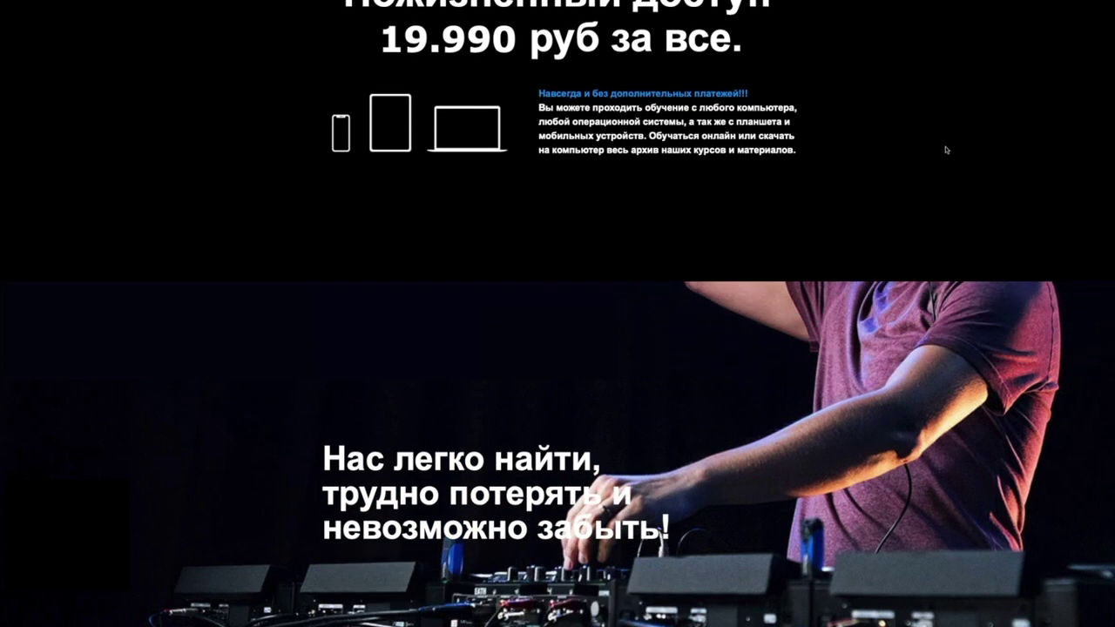
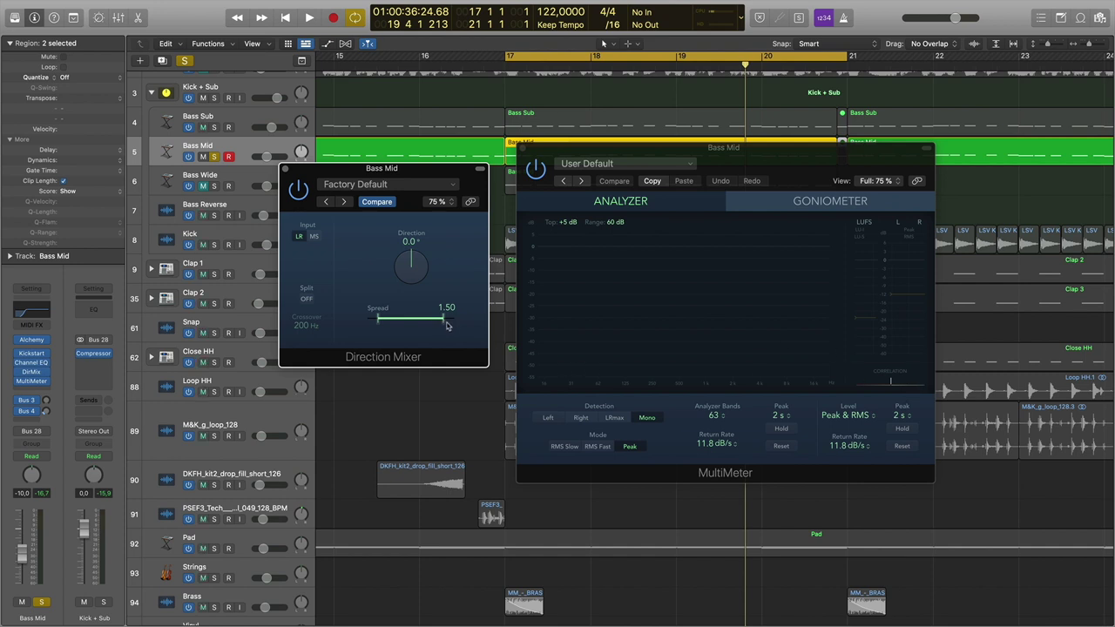
Set the Spread of Bass Mid's Direction Mixer to 2.00 and check the stereo correlation in playback
key("space")
left_click_drag(444, 322, 467, 324)
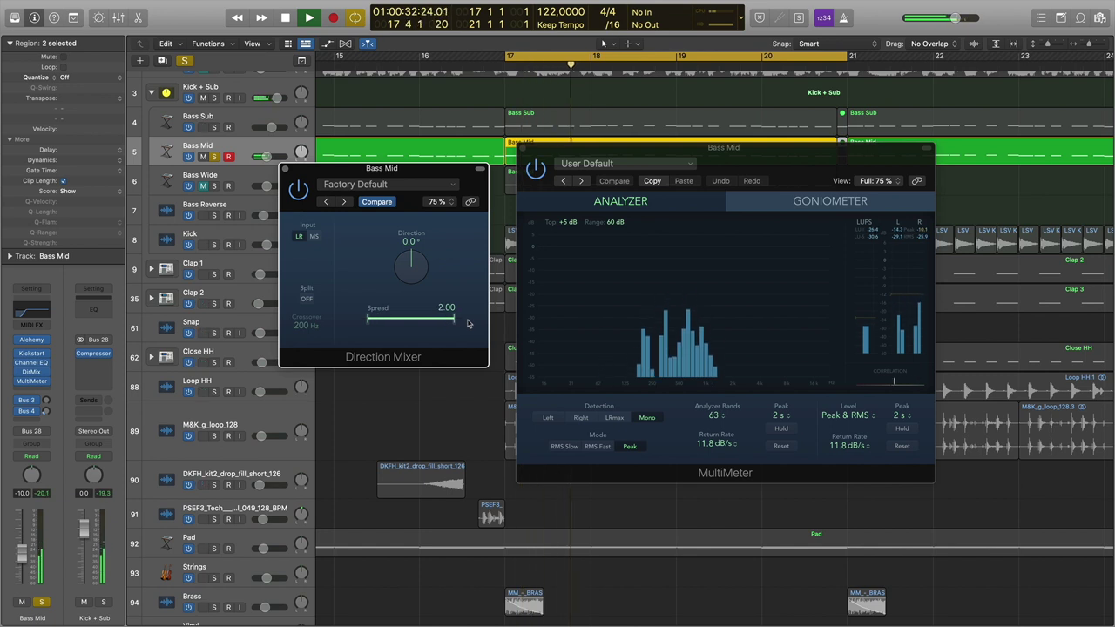
key("space")
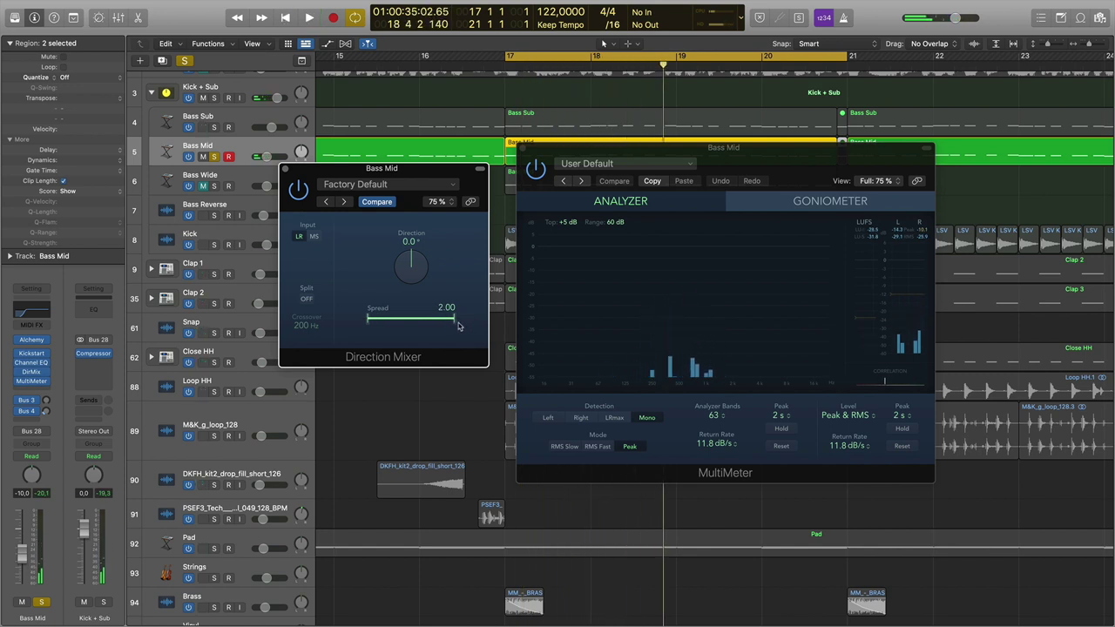
Select the Kick + Sub track and raise the Stereo Out fader to 0.1 dB
left_click(92, 541)
left_click(228, 96)
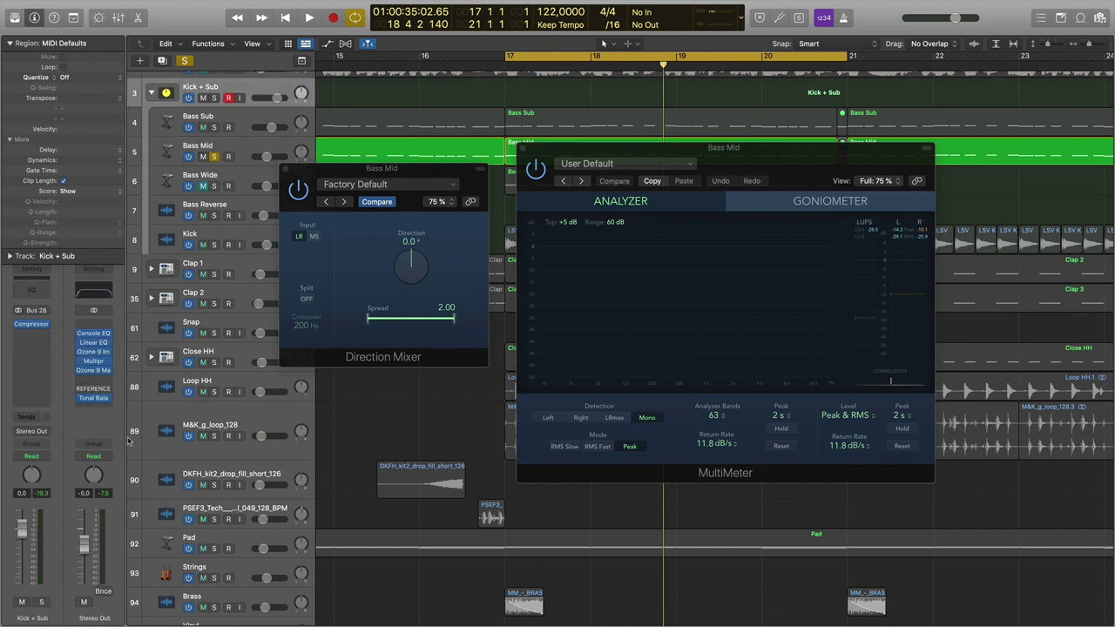
left_click_drag(86, 545, 85, 528)
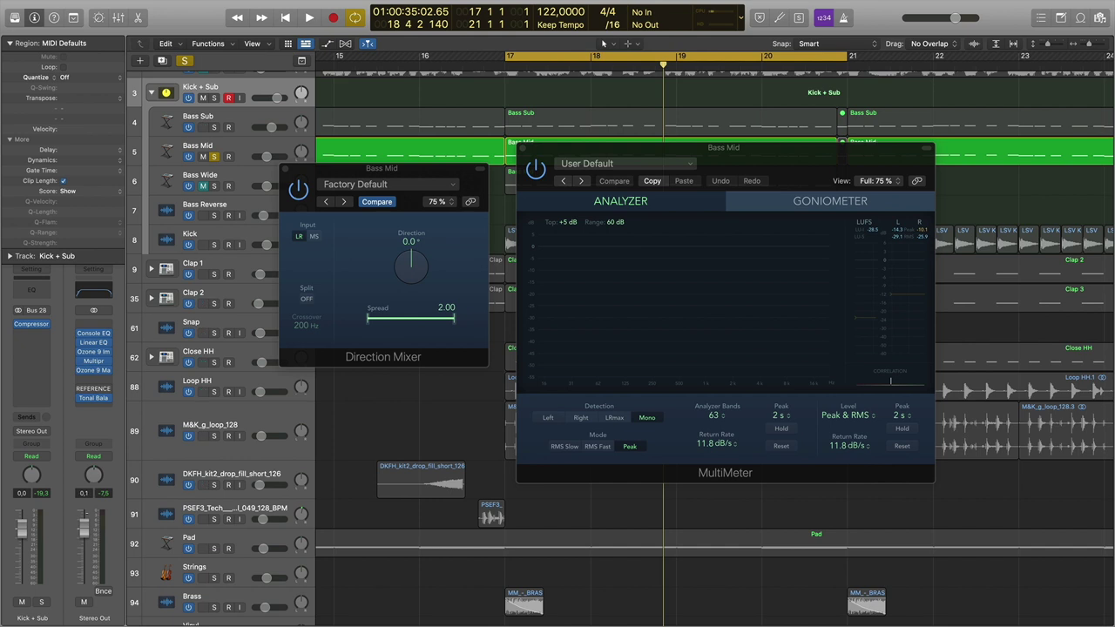
Compare Bass Mid's stereo correlation in playback with its Direction Mixer enabled and bypassed
key("space")
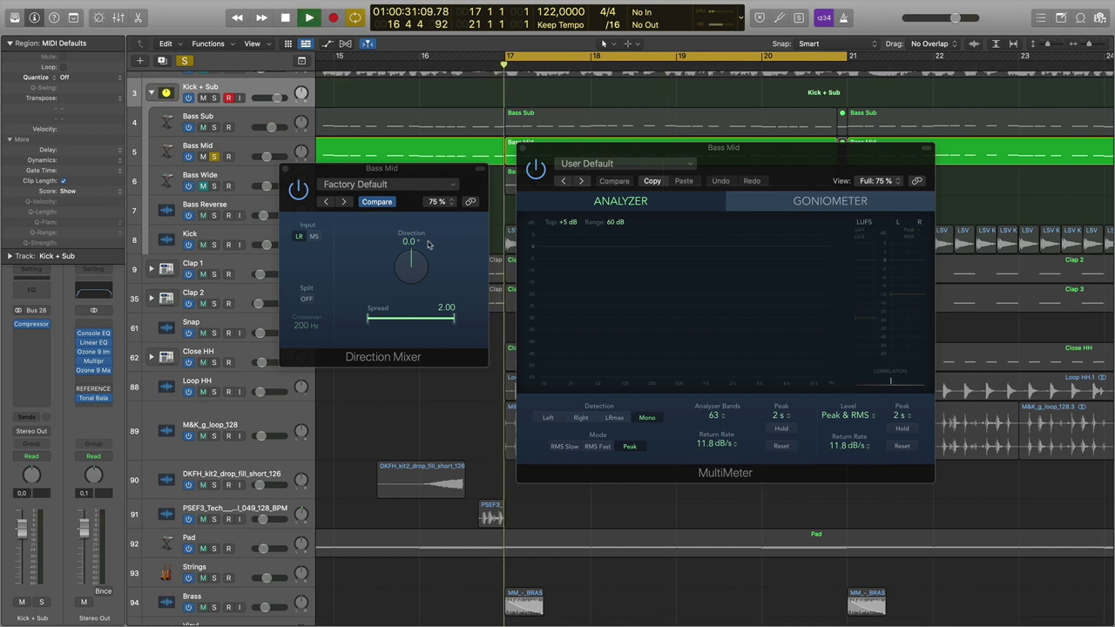
left_click(298, 191)
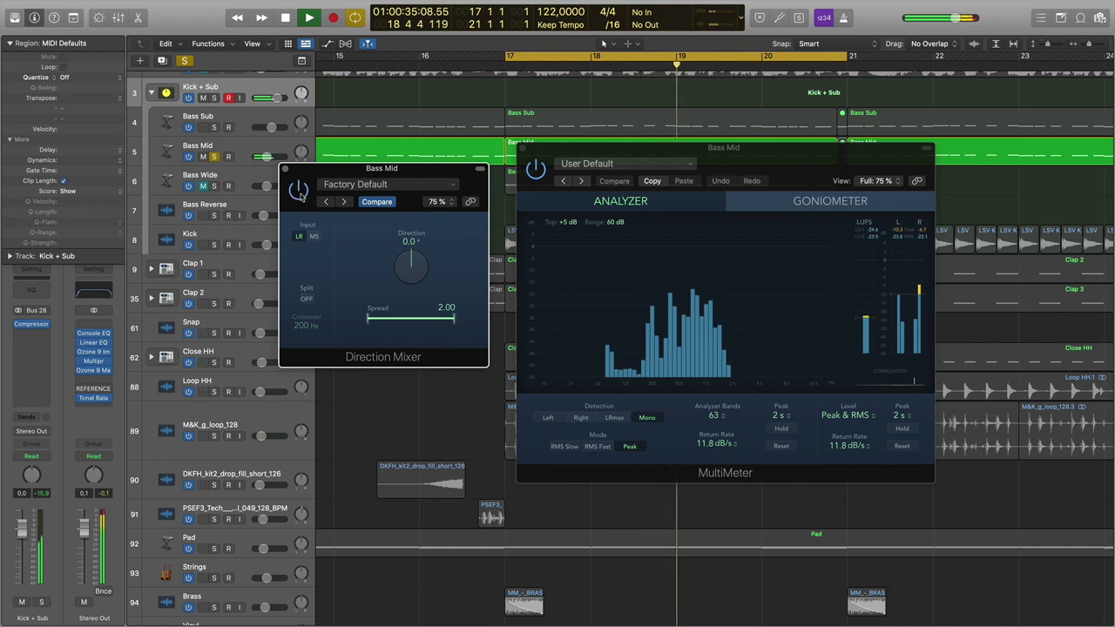
key("space")
Set the Direction Mixer's Spread to 1.14, close its window and remove the plug-in from the Bass Mid track
left_click_drag(453, 319, 434, 324)
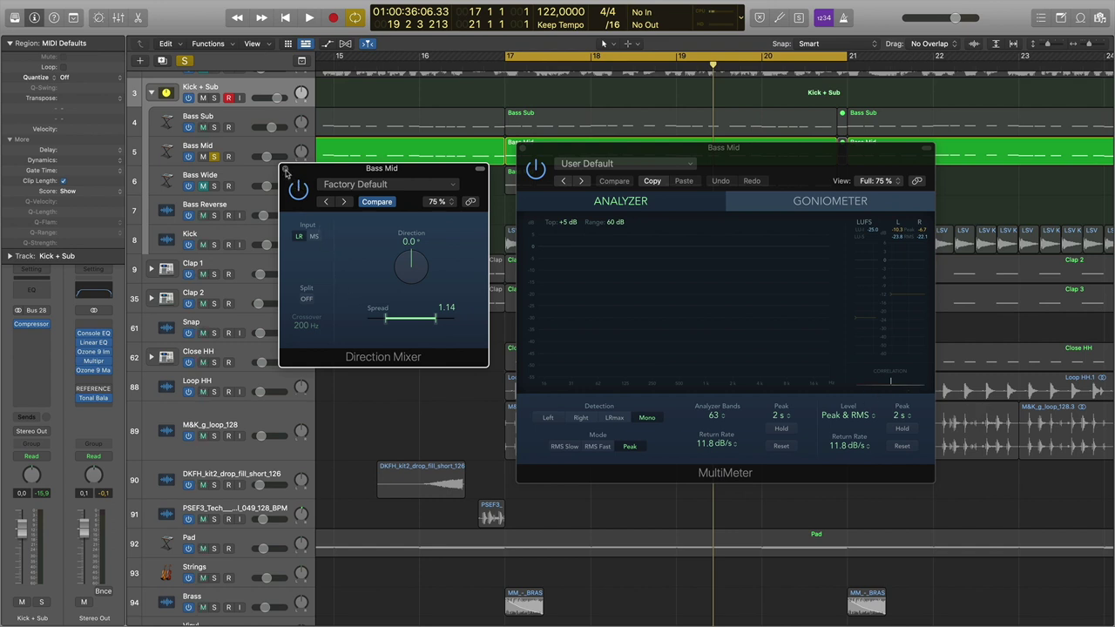
left_click(284, 171)
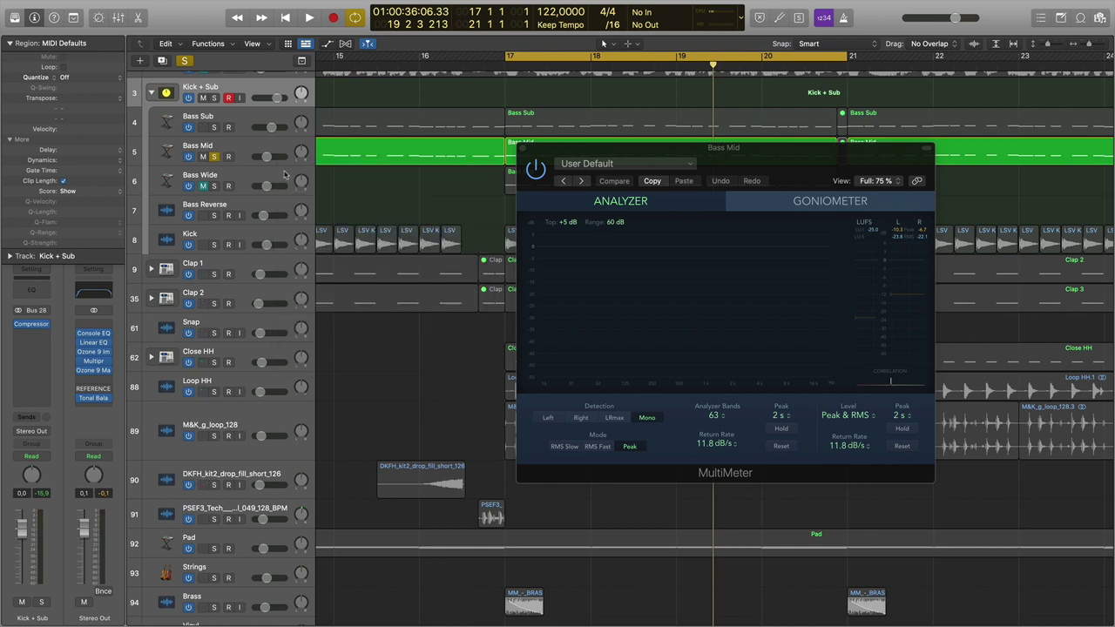
left_click(253, 152)
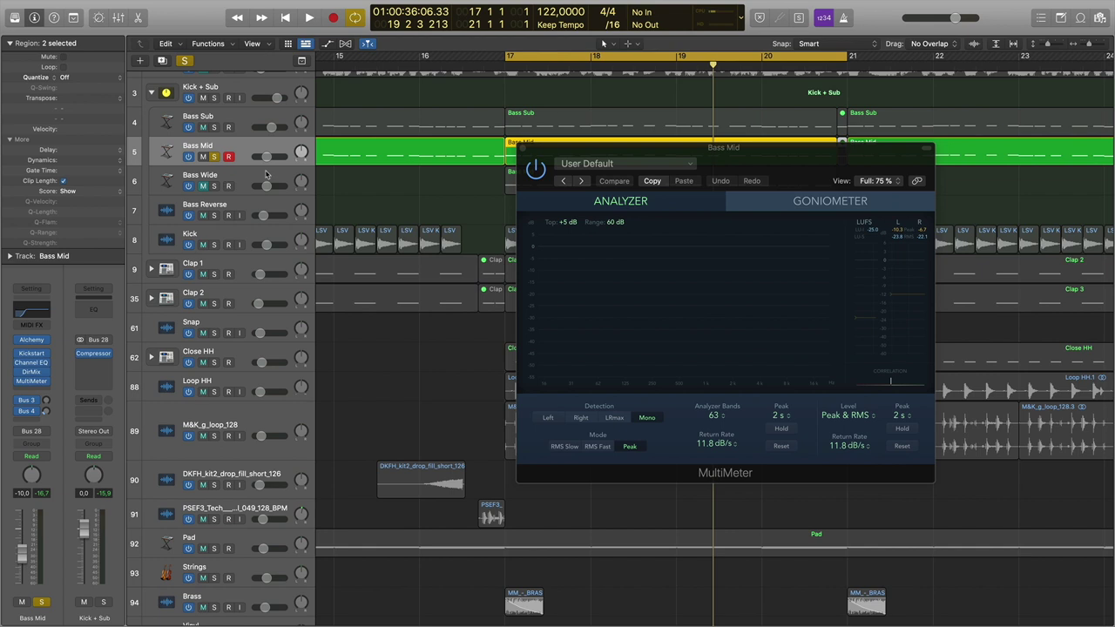
left_click(47, 373)
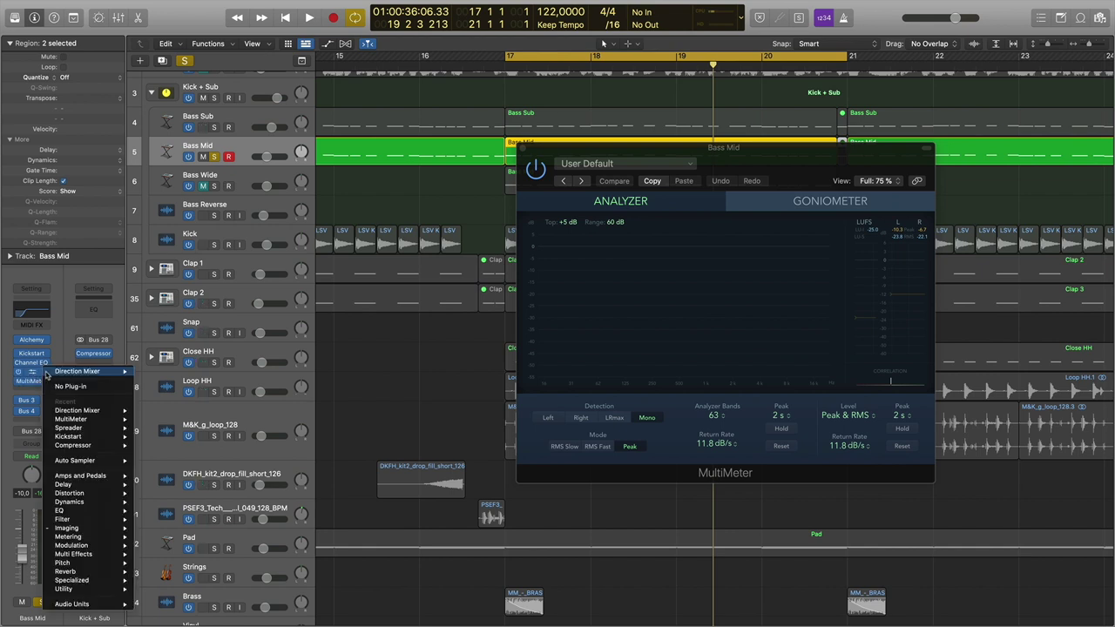
left_click(62, 387)
Move the MultiMeter window clear of the bass tracks and play Bass Mid from bar 17 to check its spectrum and correlation
left_click_drag(617, 163, 587, 293)
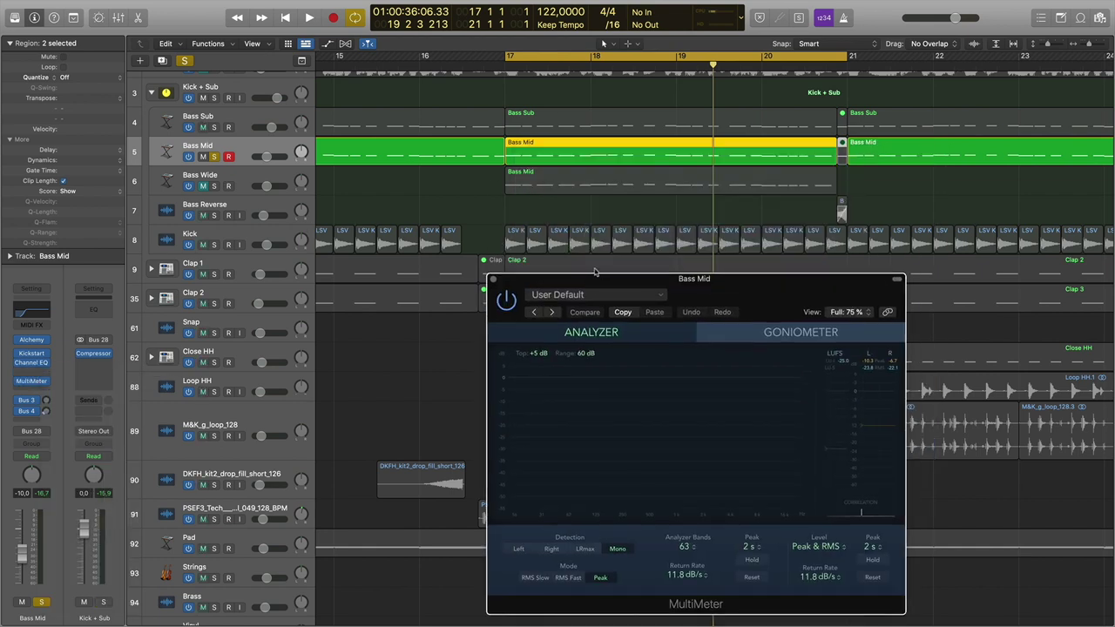
left_click(512, 71)
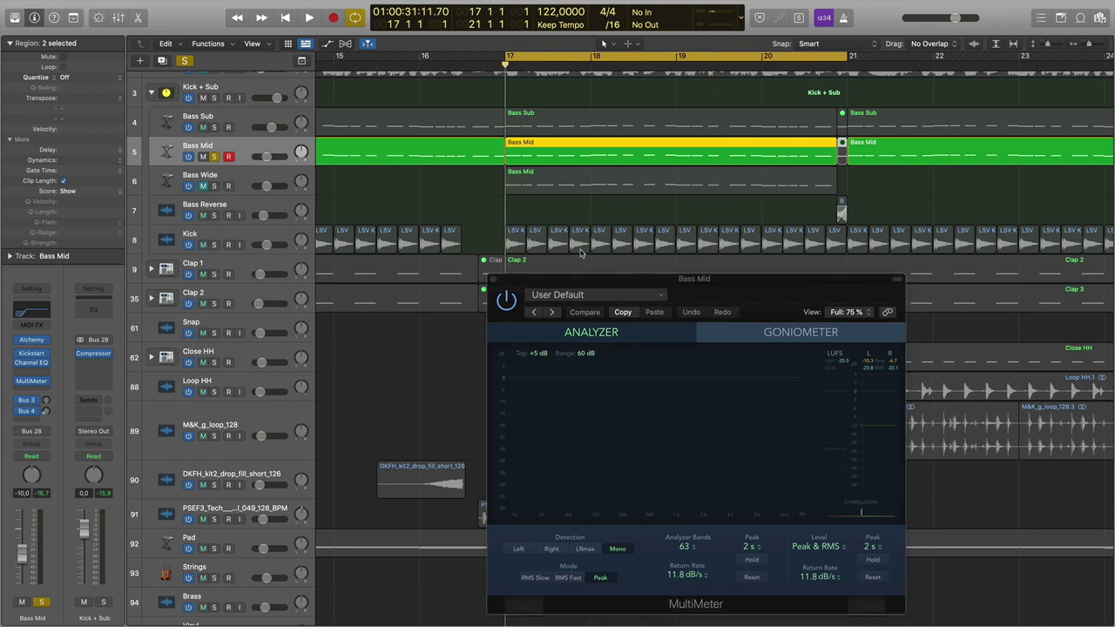
key("space")
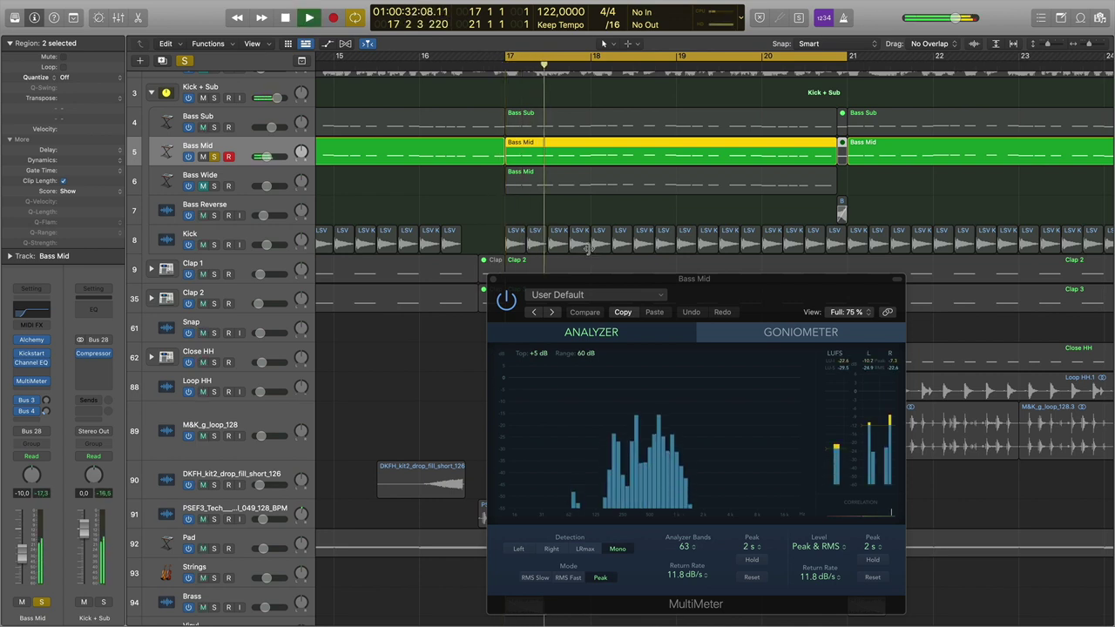
Turn off Bass Mid's solo and select the Bass Wide track
left_click(213, 156)
left_click(219, 177)
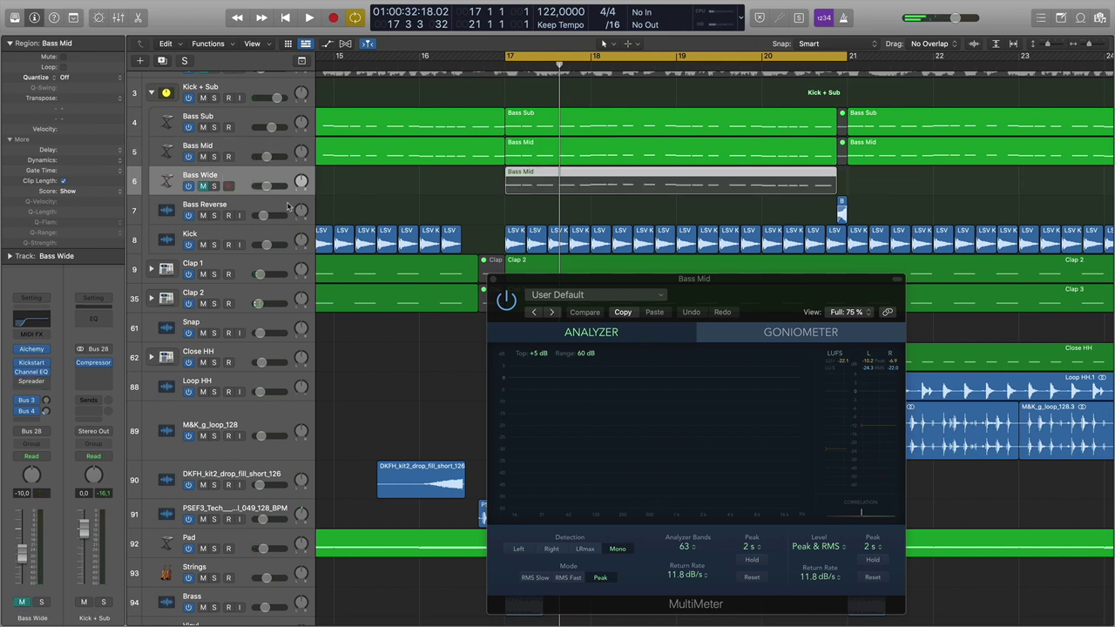
Solo the Bass Wide track, inspect its Alchemy sound sources and play it from bar 17 to check its sound
left_click(215, 186)
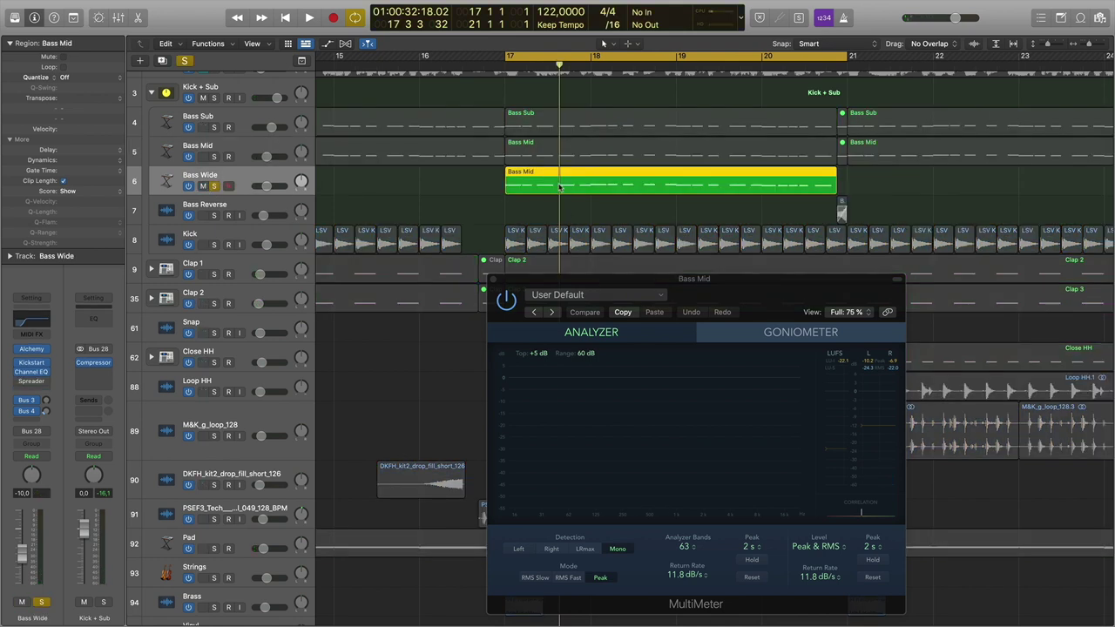
key("space")
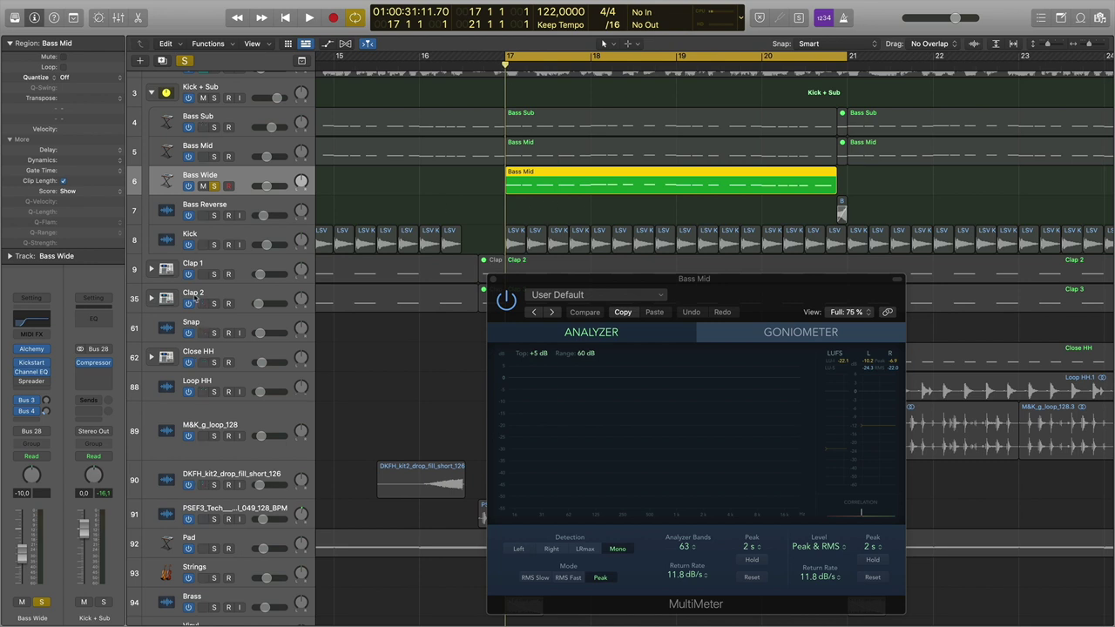
mouse_move(33, 352)
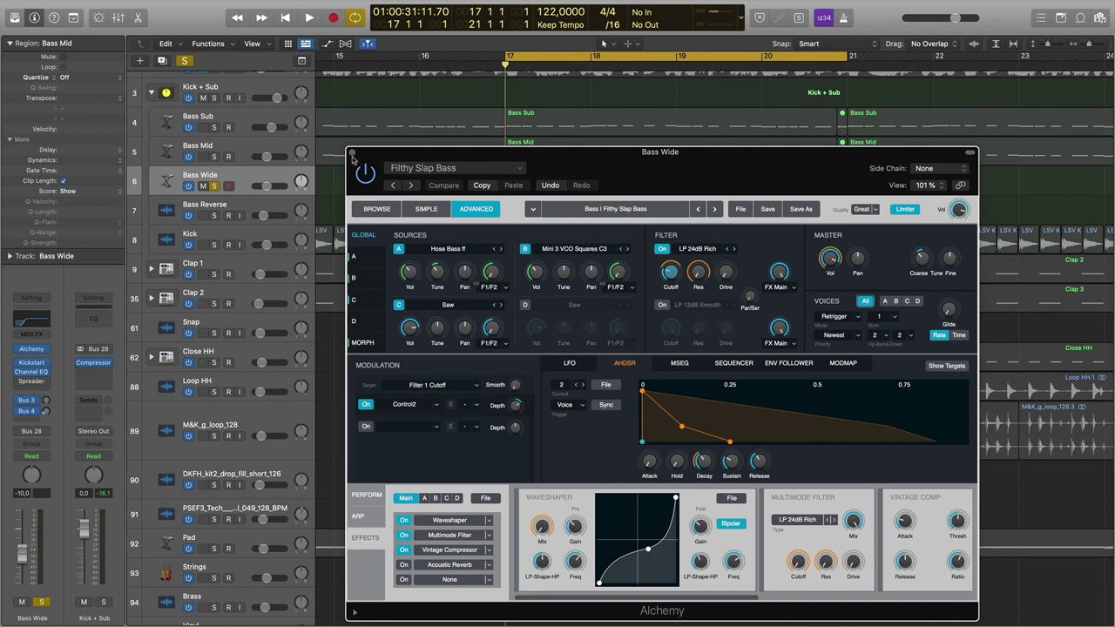
key("space")
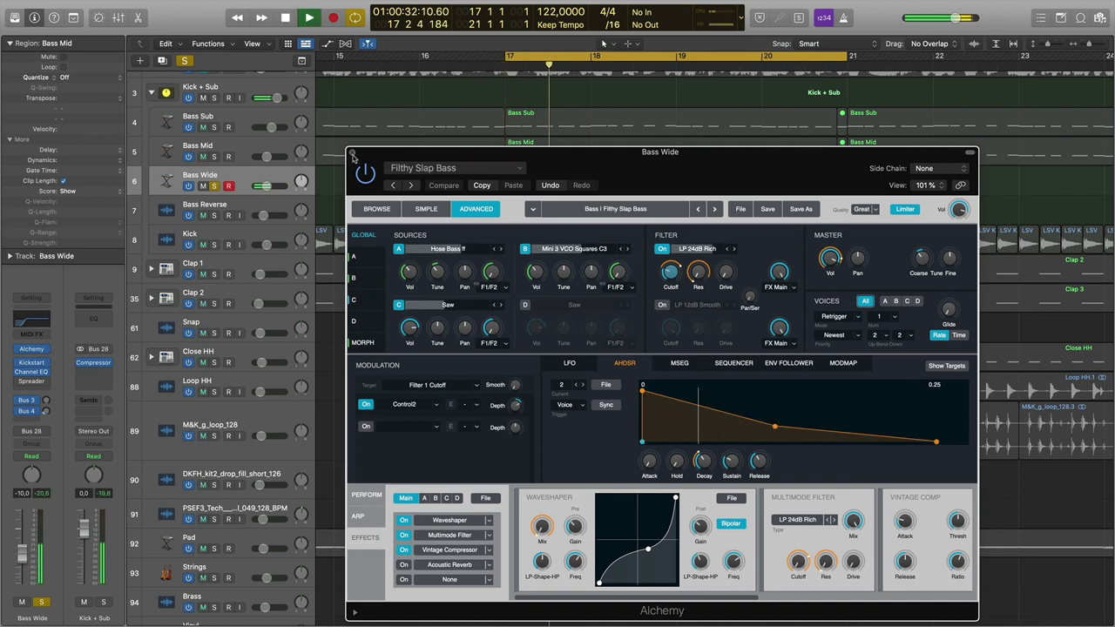
left_click(352, 153)
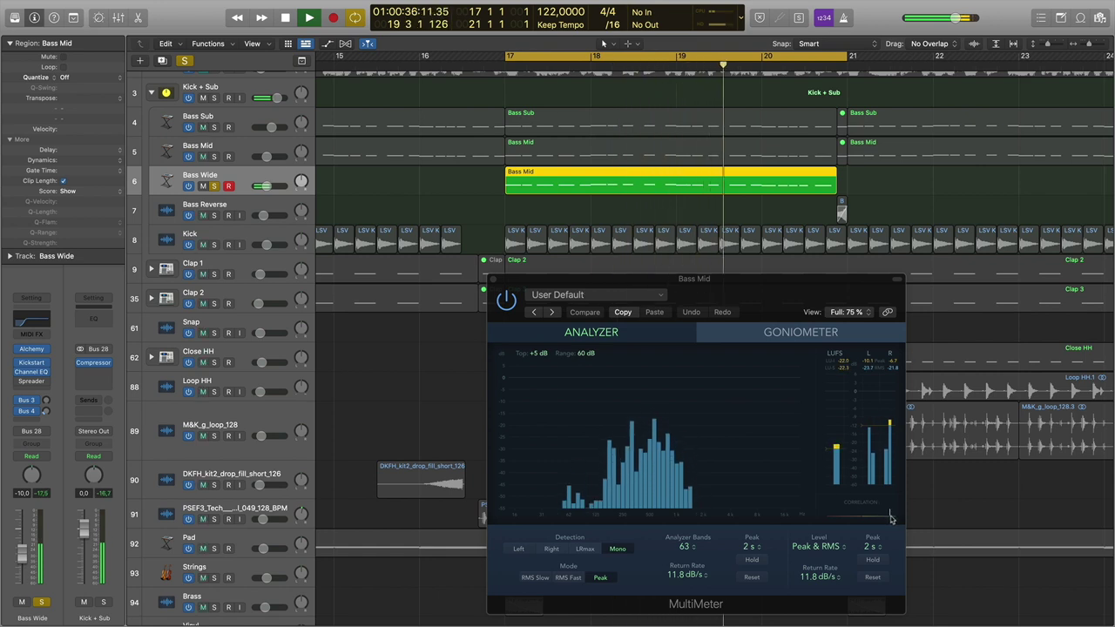
key("space")
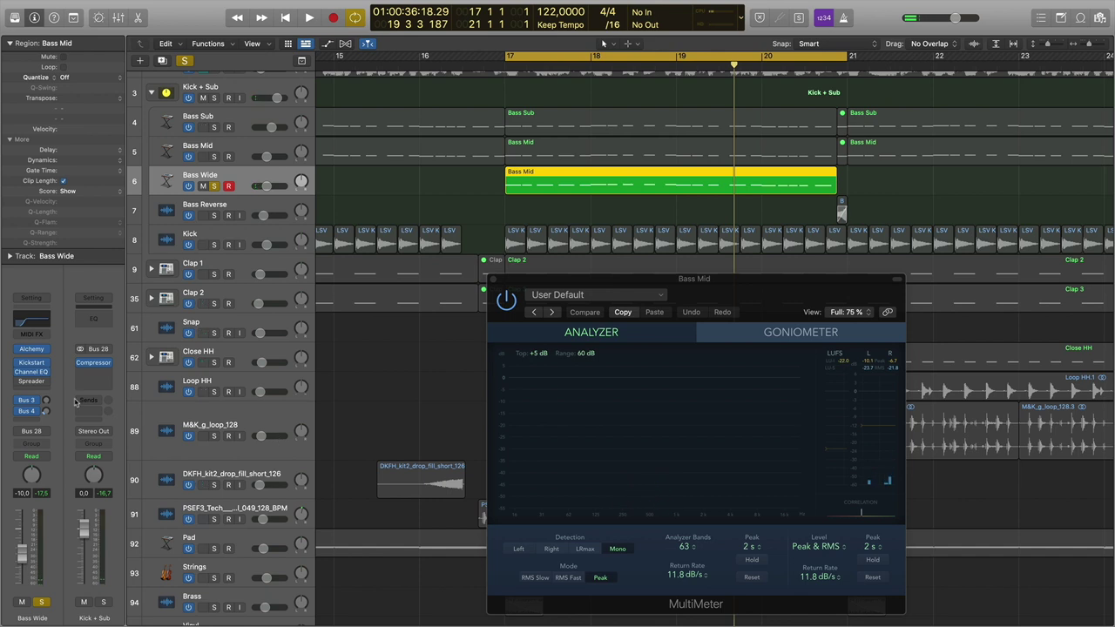
Insert a stereo Spreader after the Channel EQ on the Bass Wide track
left_click(42, 390)
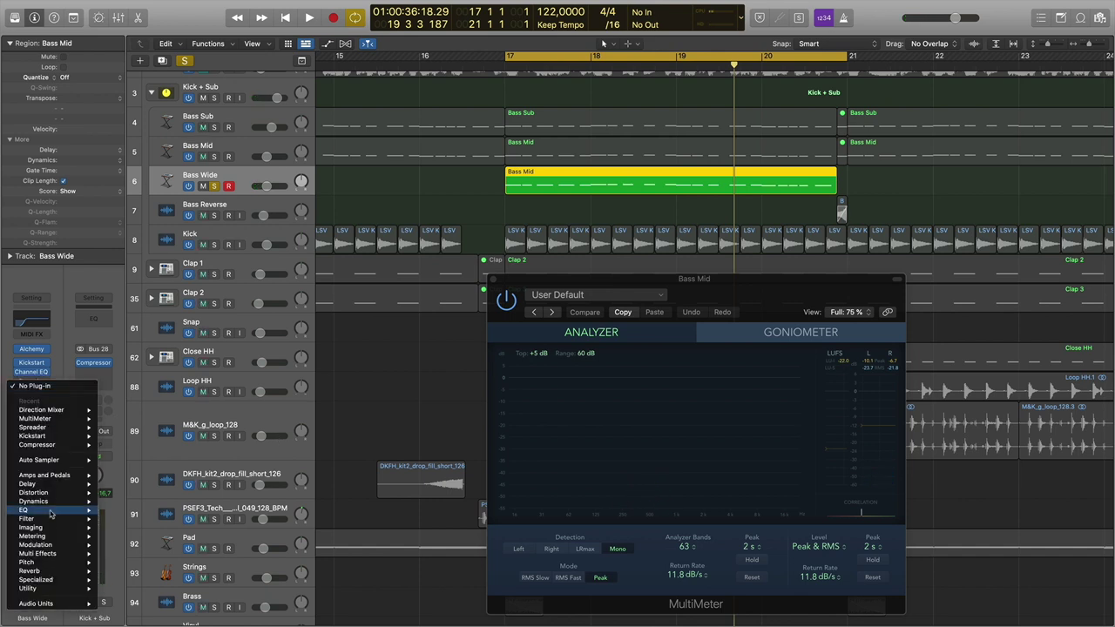
mouse_move(53, 538)
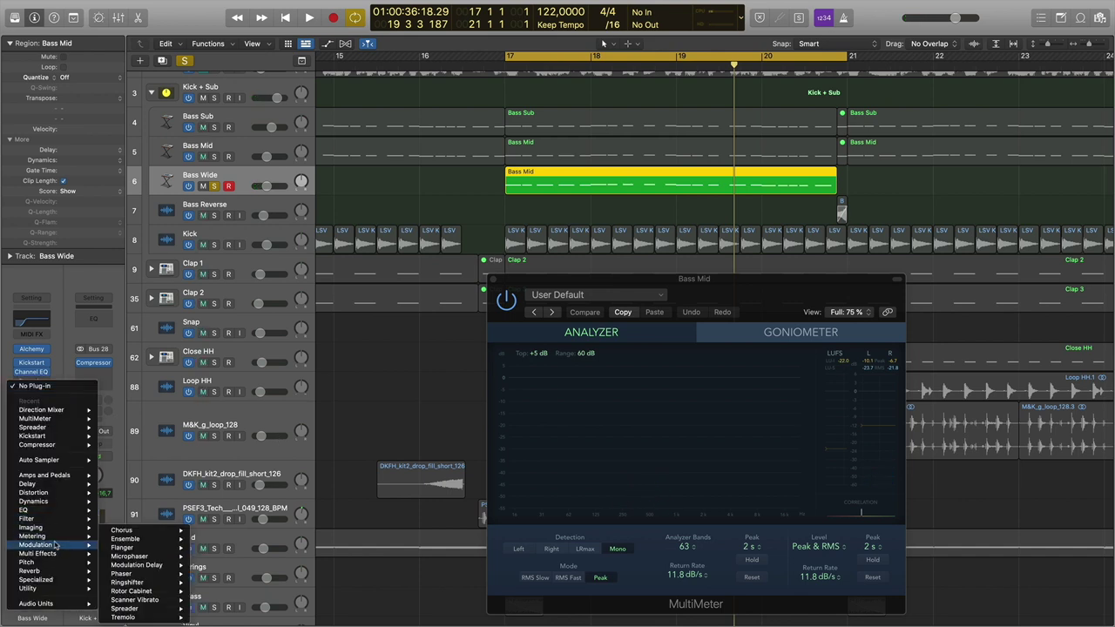
mouse_move(139, 609)
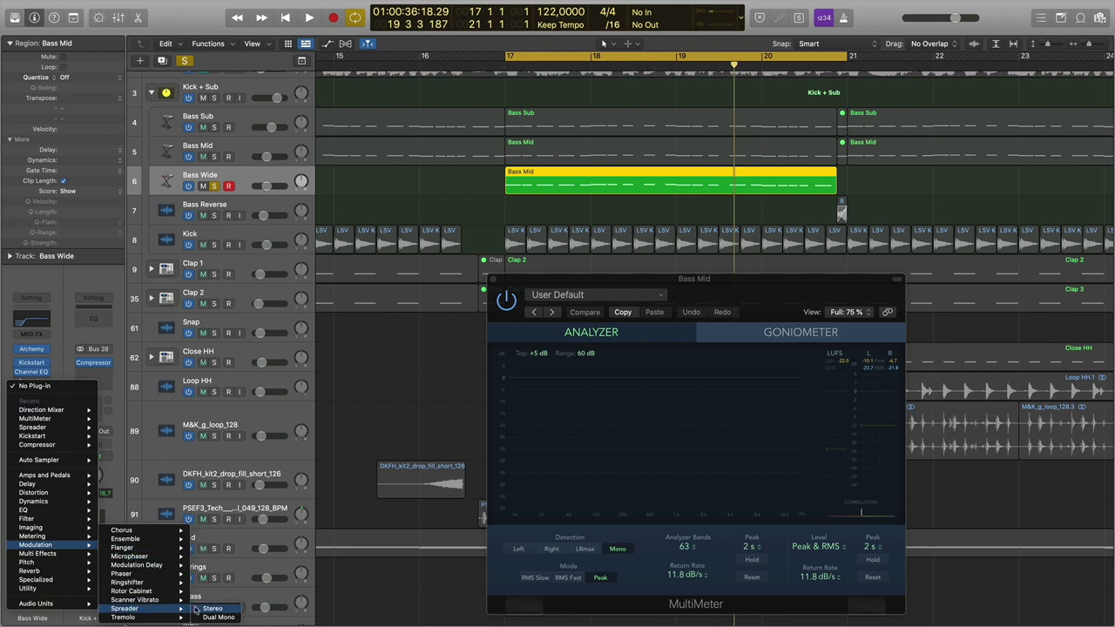
left_click(212, 614)
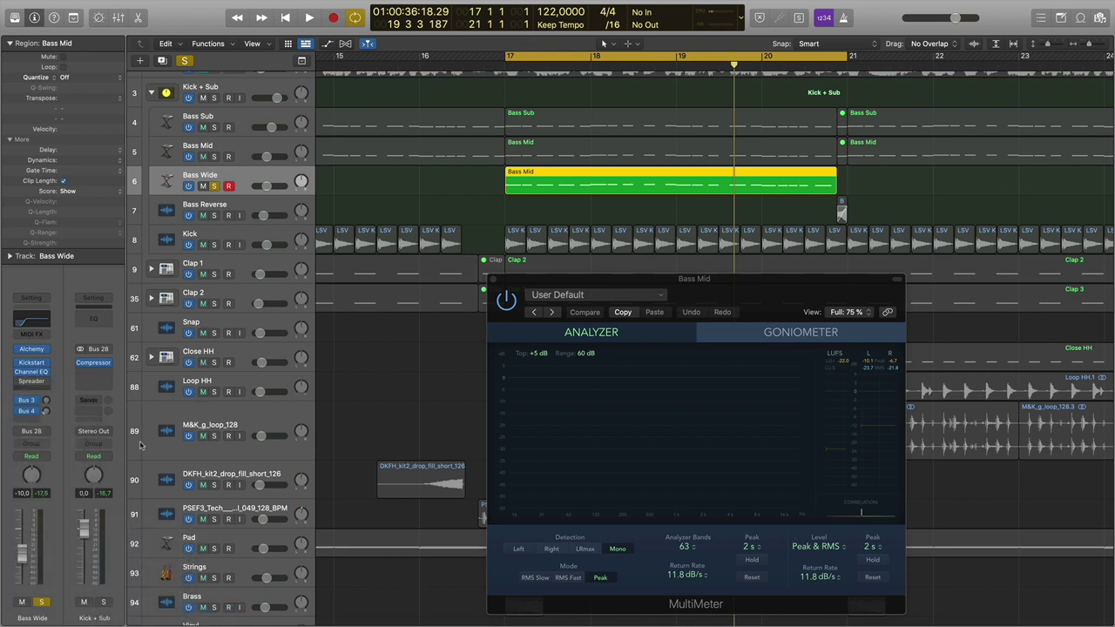
left_click(50, 376)
key("Escape")
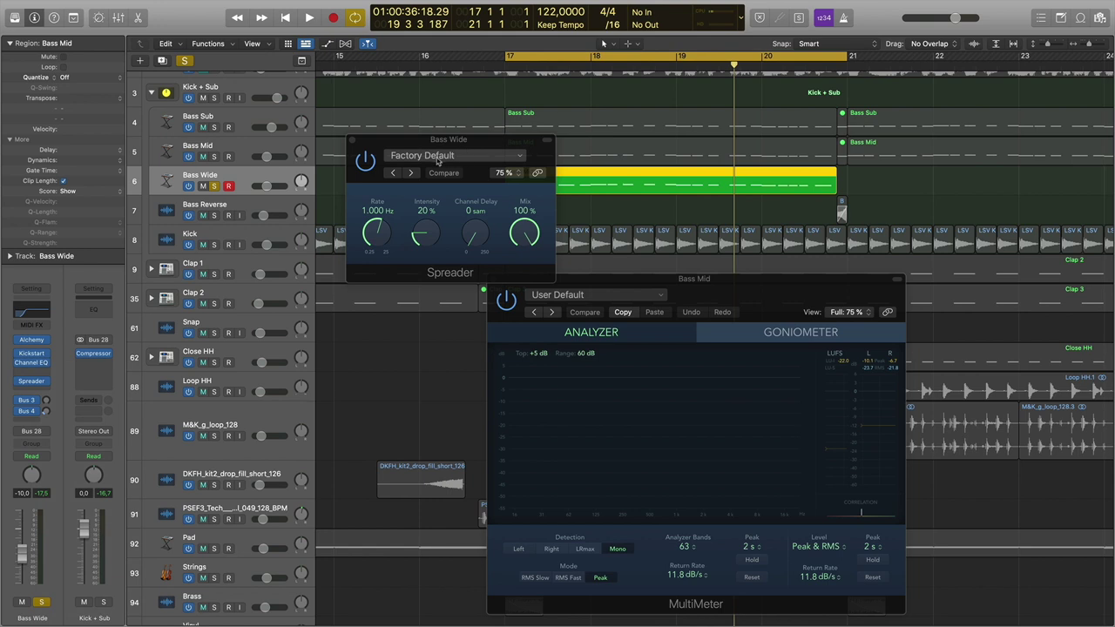
Load the Wide Up Stereo preset in the Spreader and move its window away from the MultiMeter
left_click(436, 157)
left_click(439, 145)
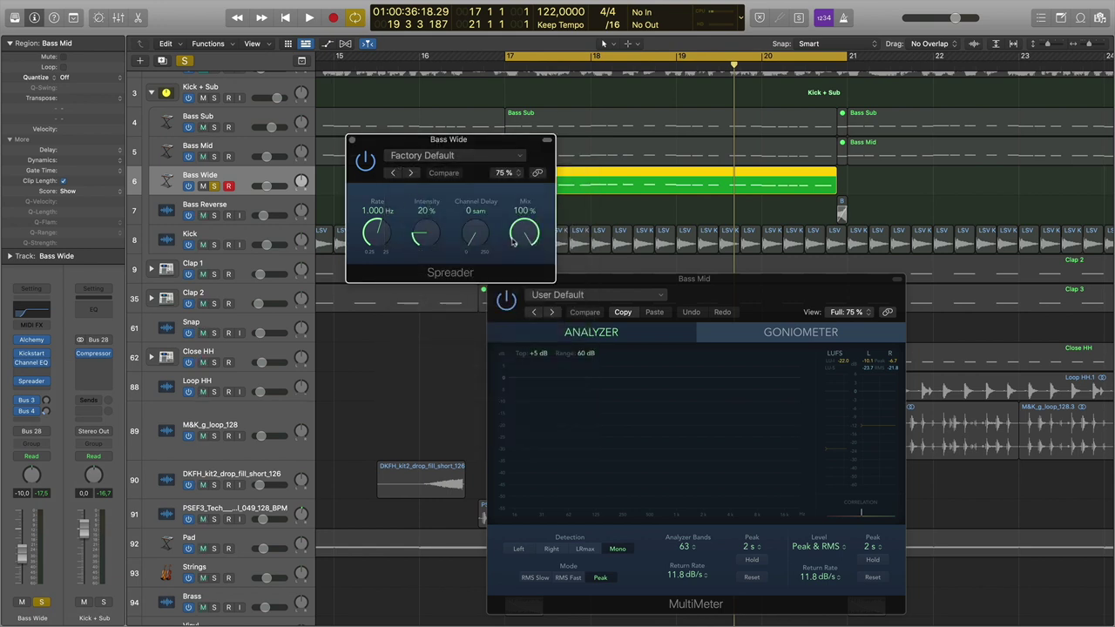
left_click(435, 157)
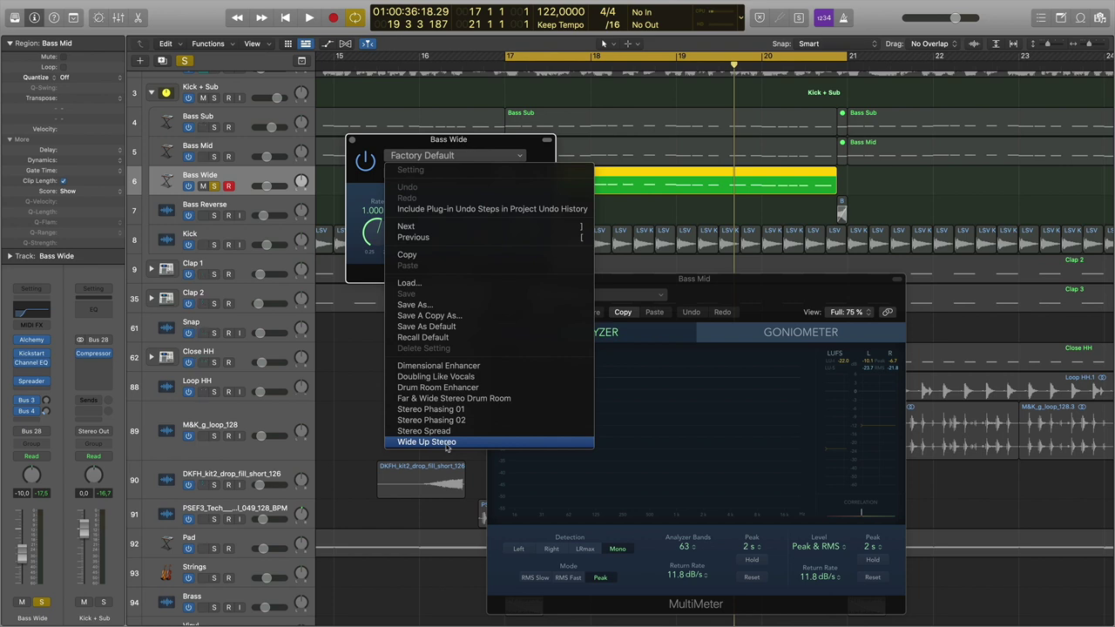
left_click(447, 442)
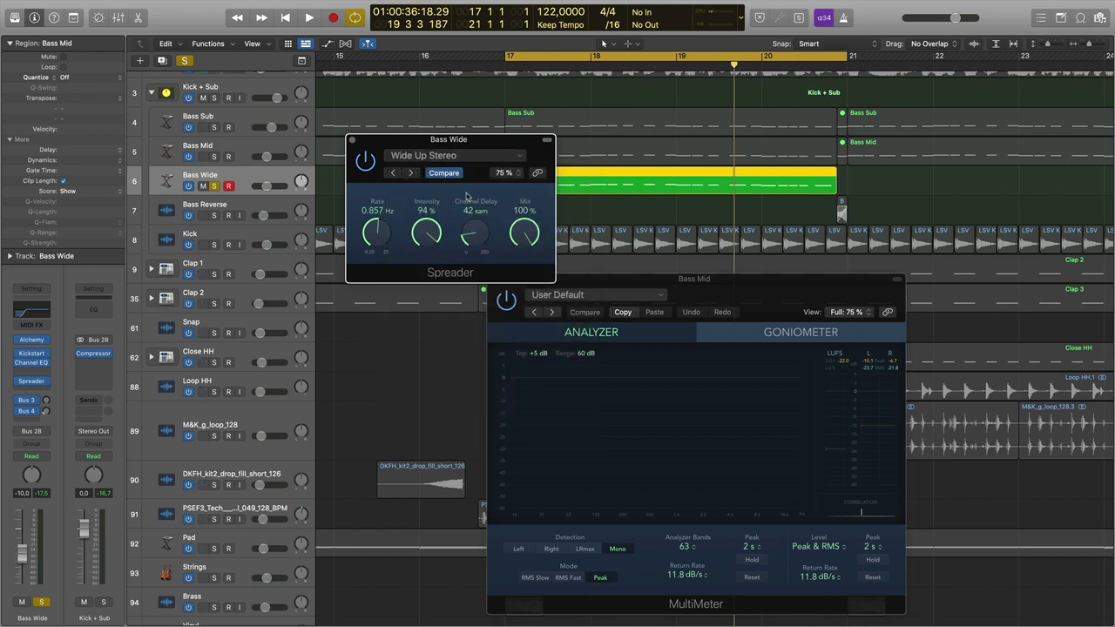
left_click_drag(441, 145, 427, 154)
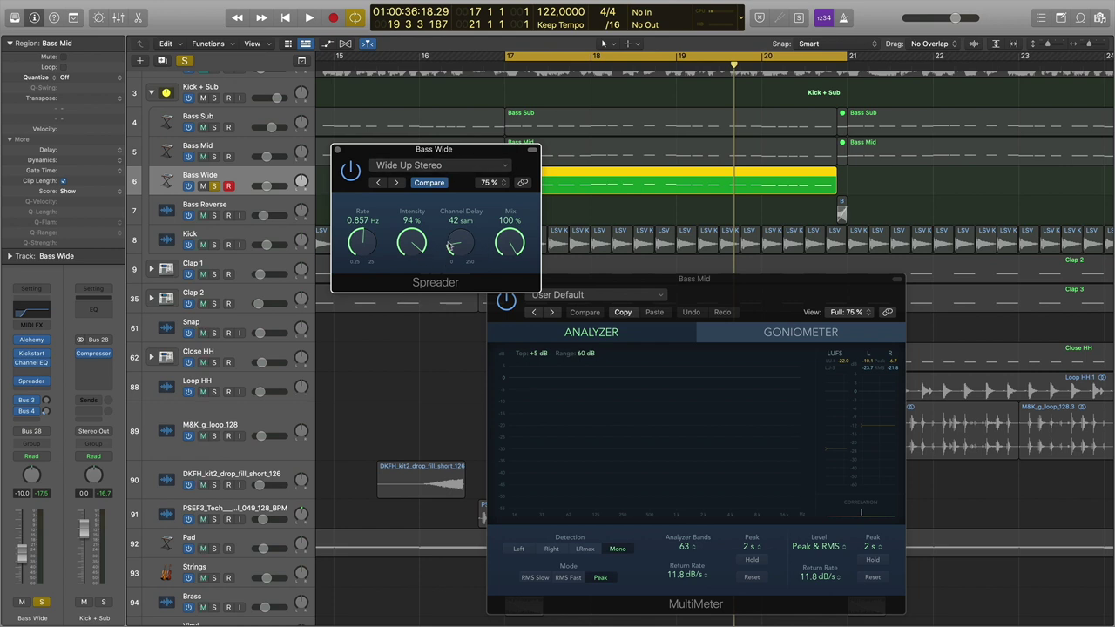
left_click_drag(436, 154, 418, 146)
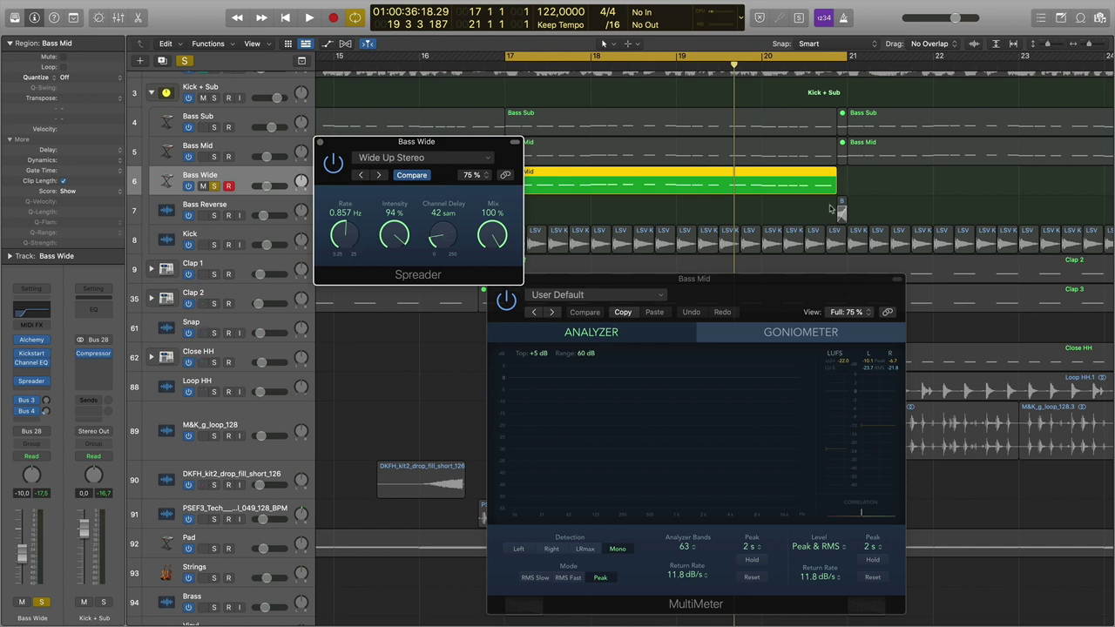
Play the soloed Bass Wide track with the Spreader bypassed and enabled to compare the sound
key("space")
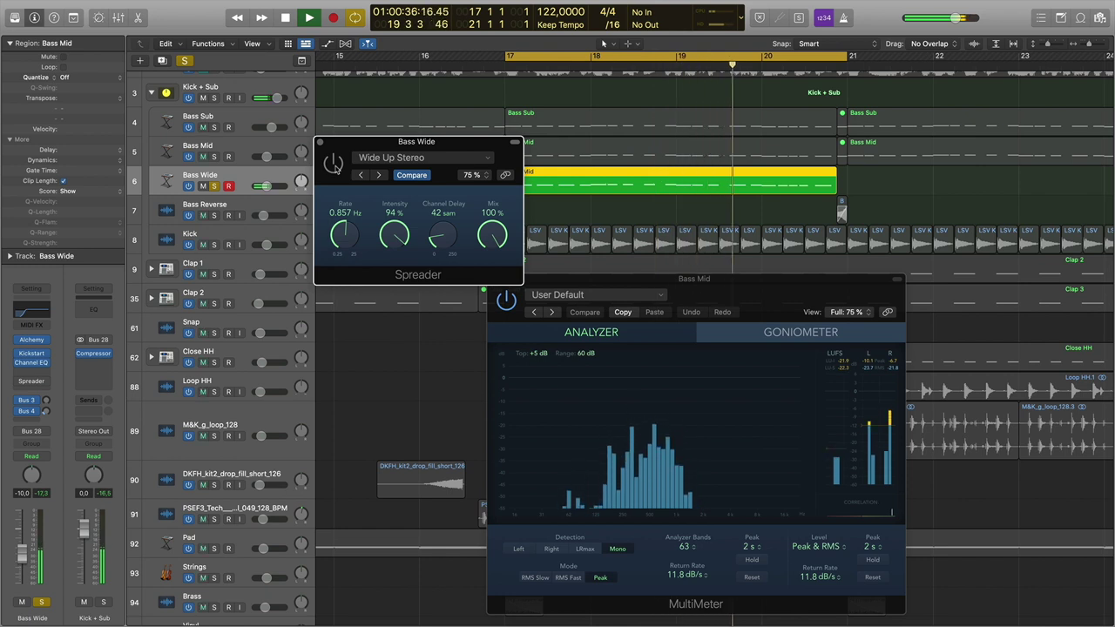
left_click(334, 164)
key("space")
Close Bass Mid's MultiMeter, insert one after the Spreader on Bass Wide and arrange both plug-in windows clear of each other
left_click(565, 286)
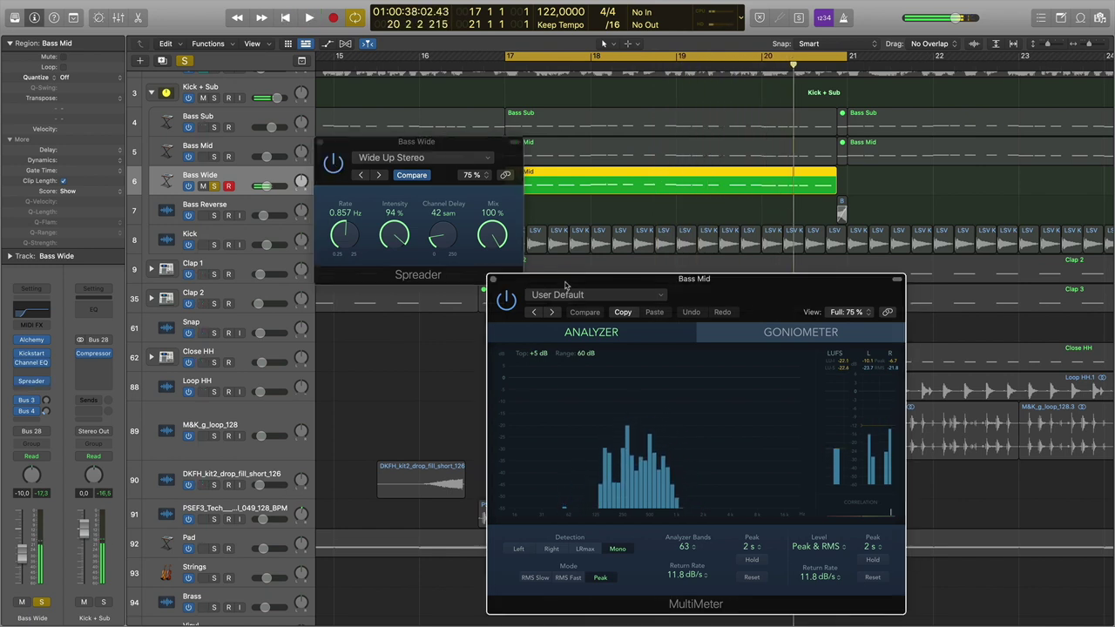
left_click(493, 280)
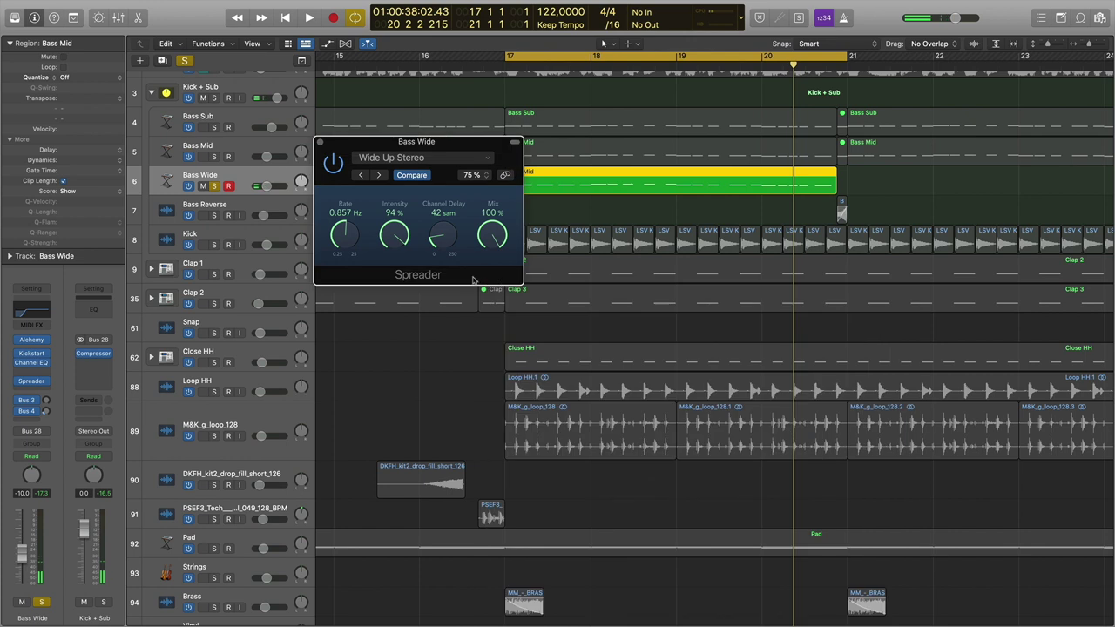
mouse_move(45, 383)
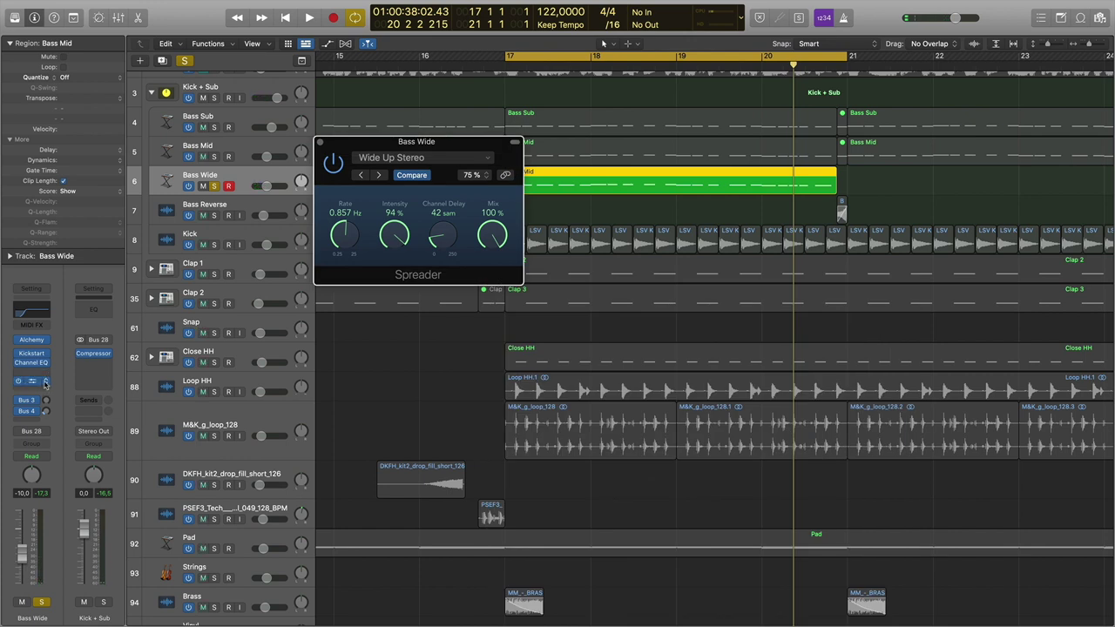
left_click(37, 390)
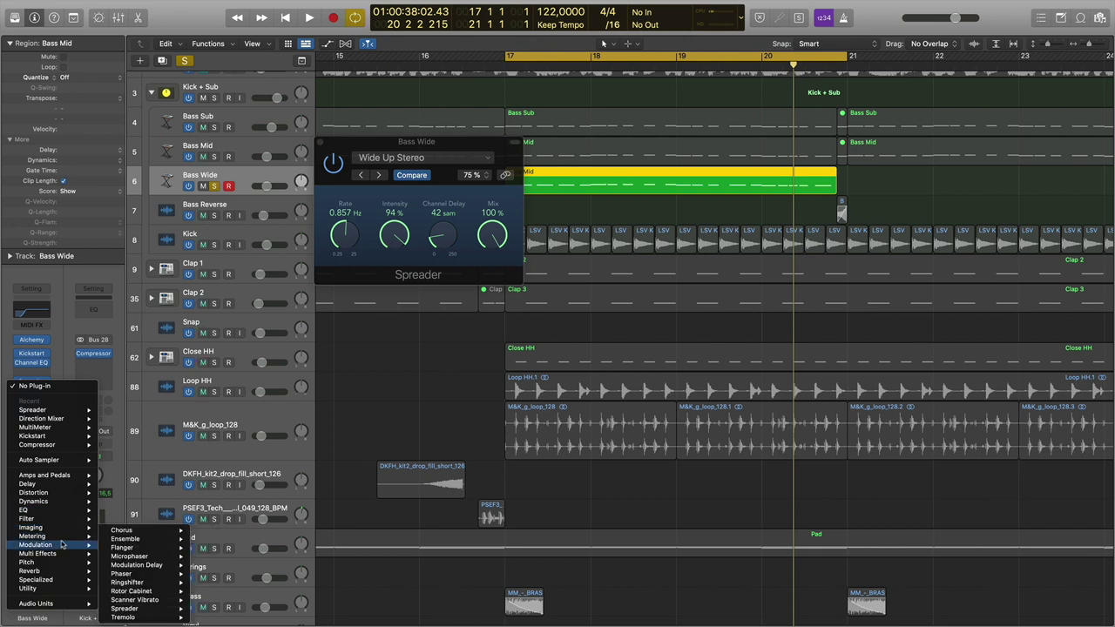
mouse_move(62, 548)
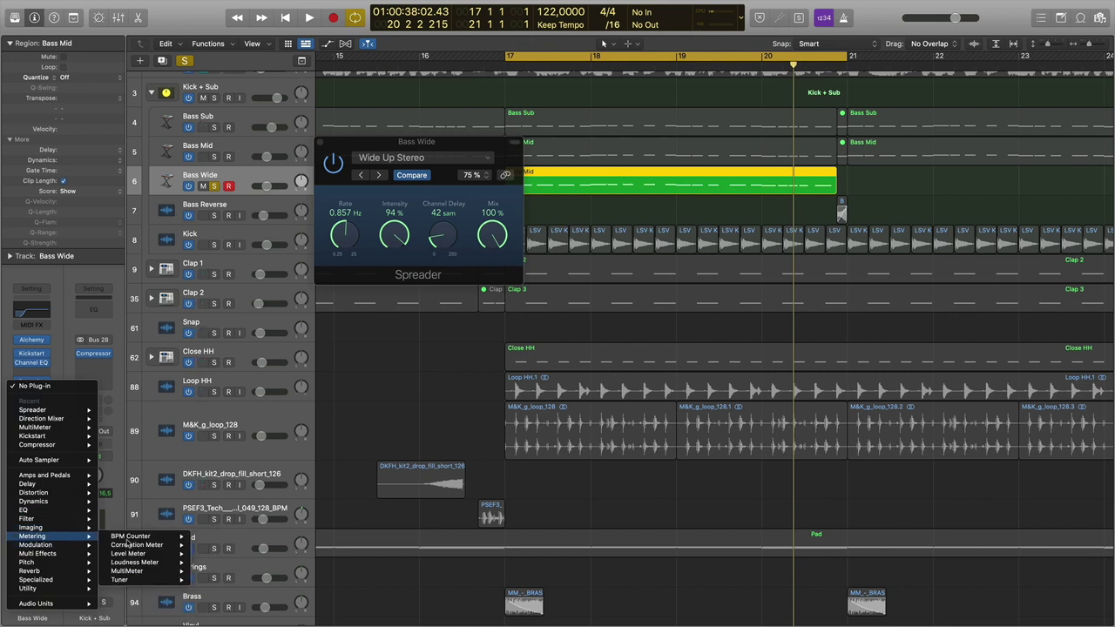
mouse_move(135, 571)
left_click(213, 571)
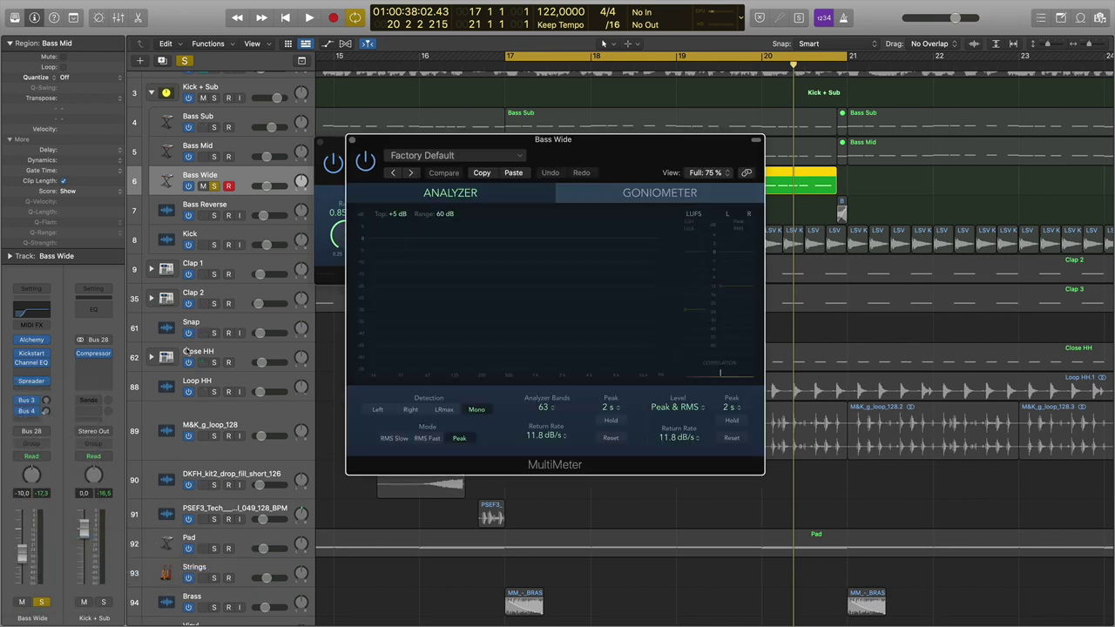
left_click_drag(463, 139, 702, 269)
left_click_drag(418, 141, 373, 162)
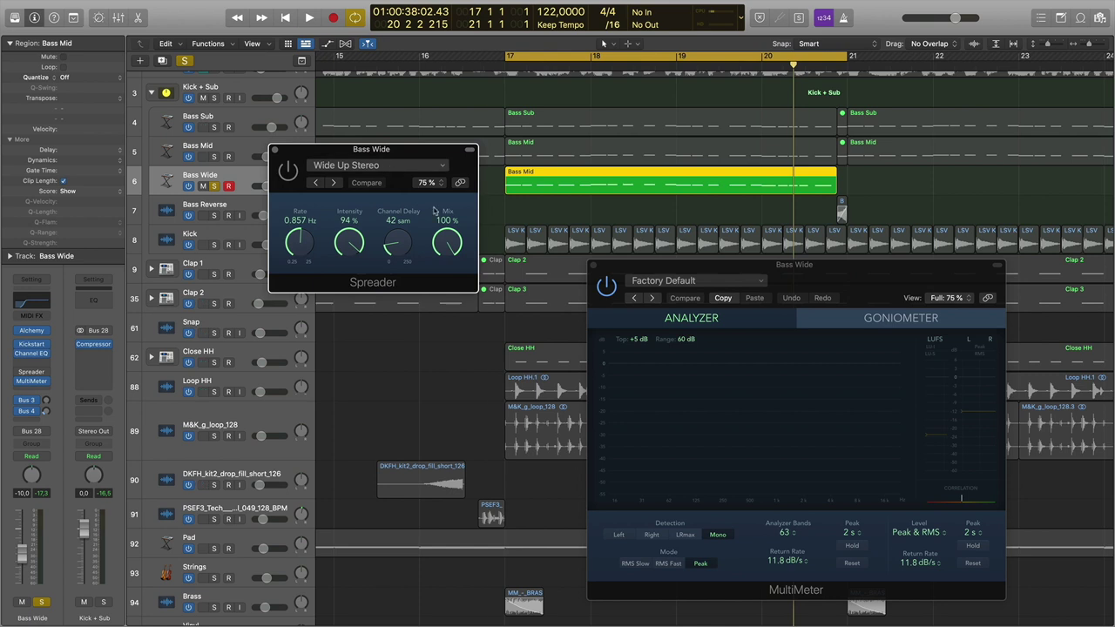
Compare Bass Wide's spectrum and stereo correlation in playback with the Spreader bypassed and enabled
key("space")
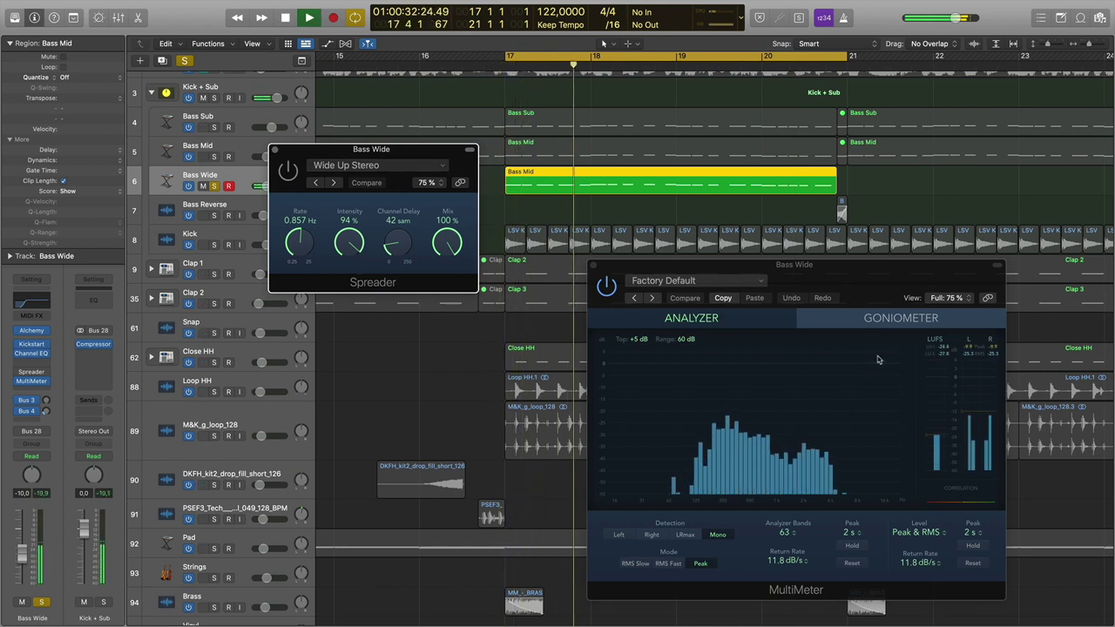
key("space")
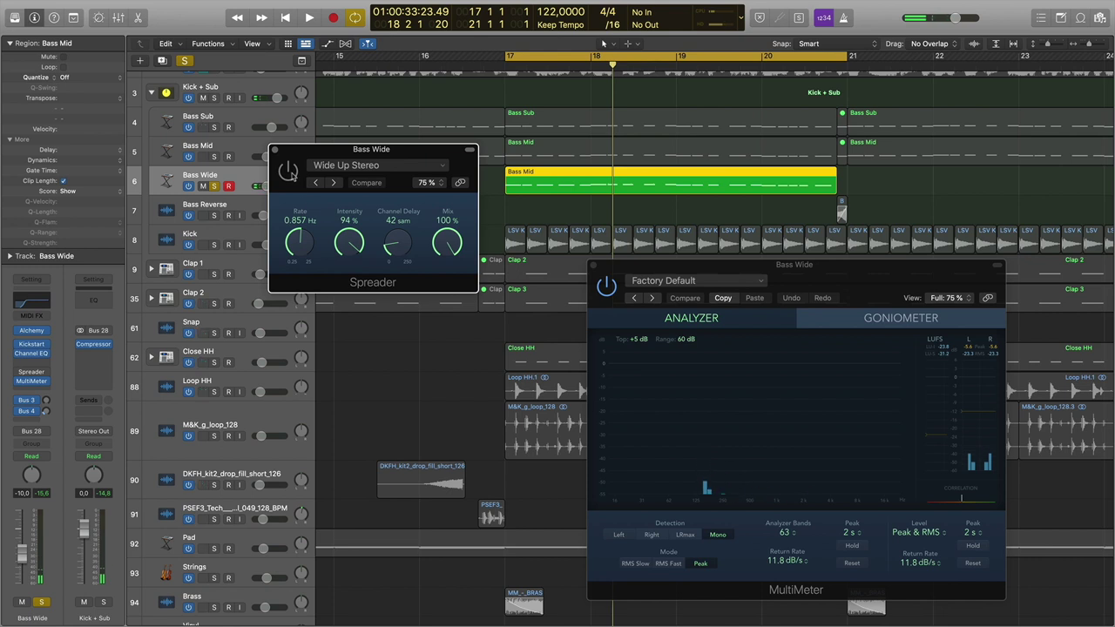
key("space")
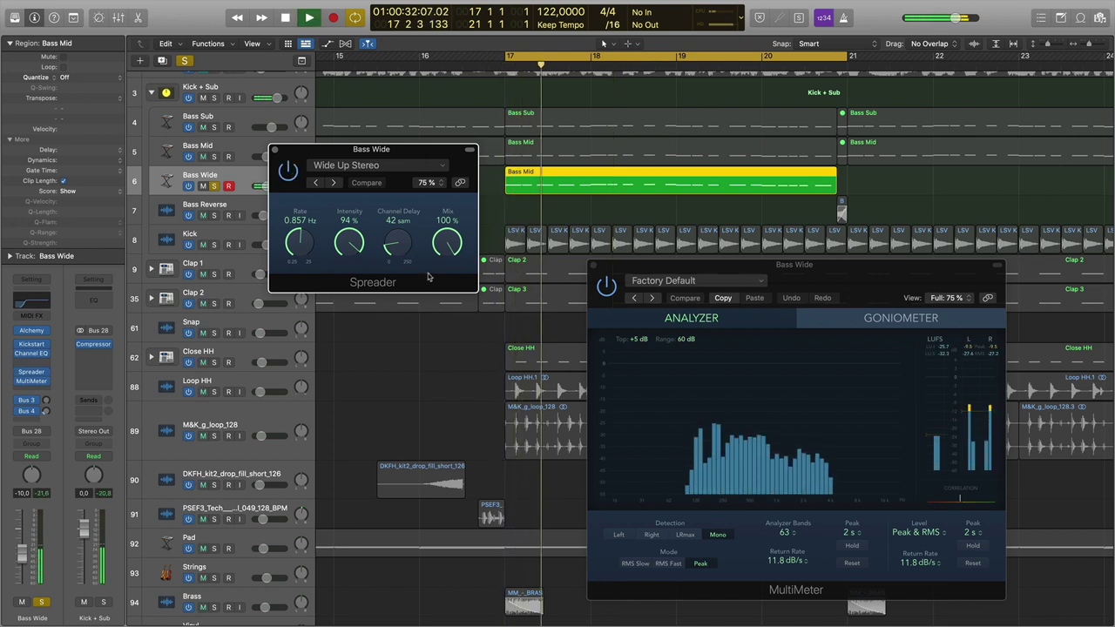
key("space")
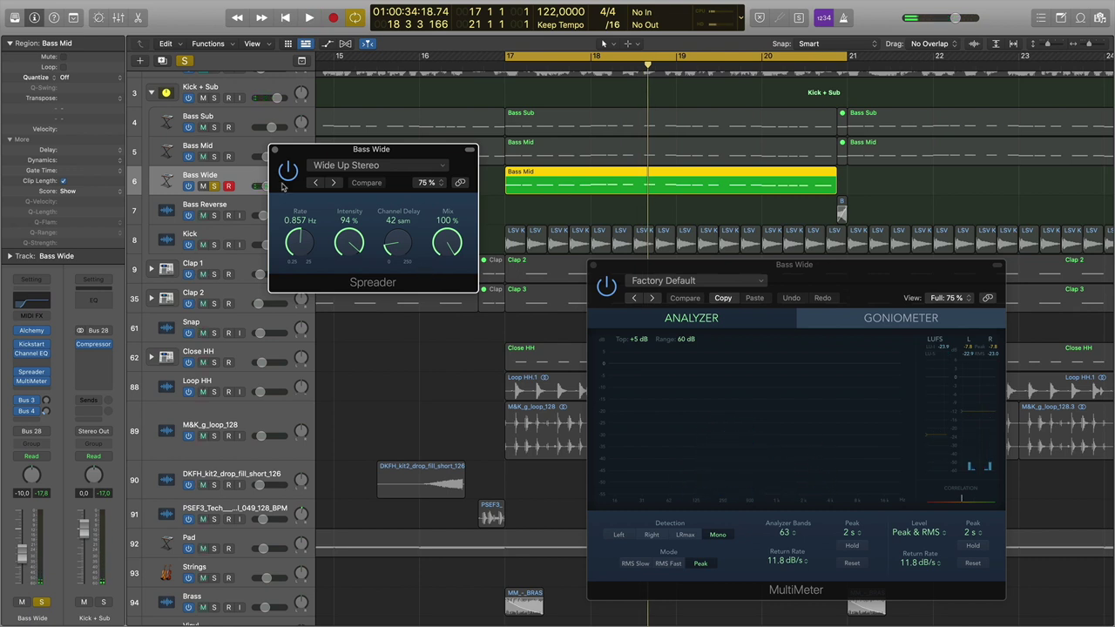
key("space")
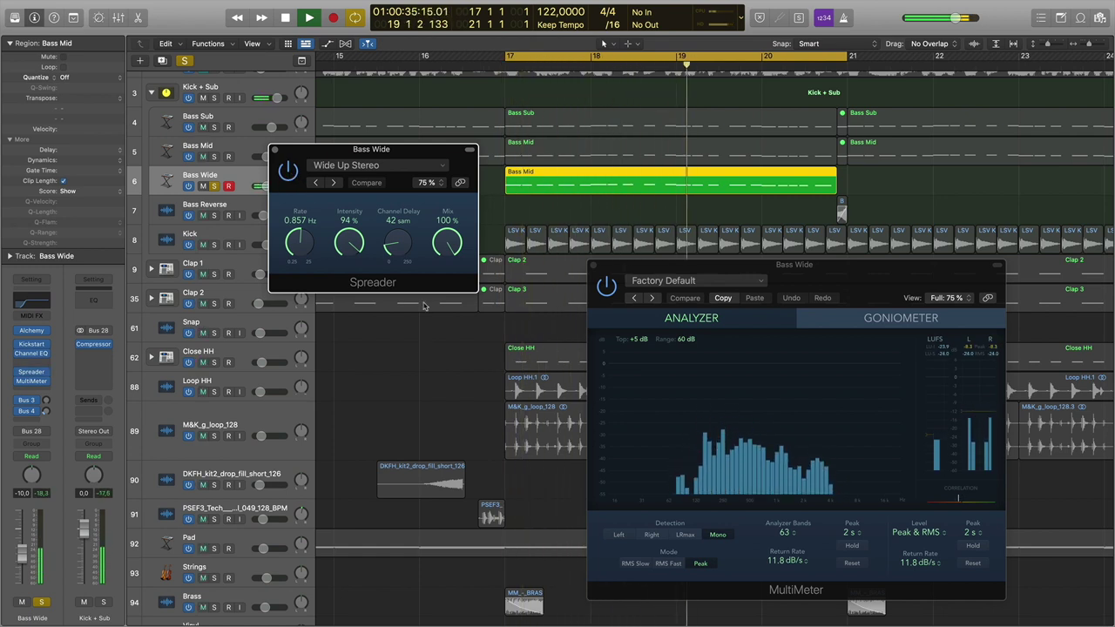
key("space")
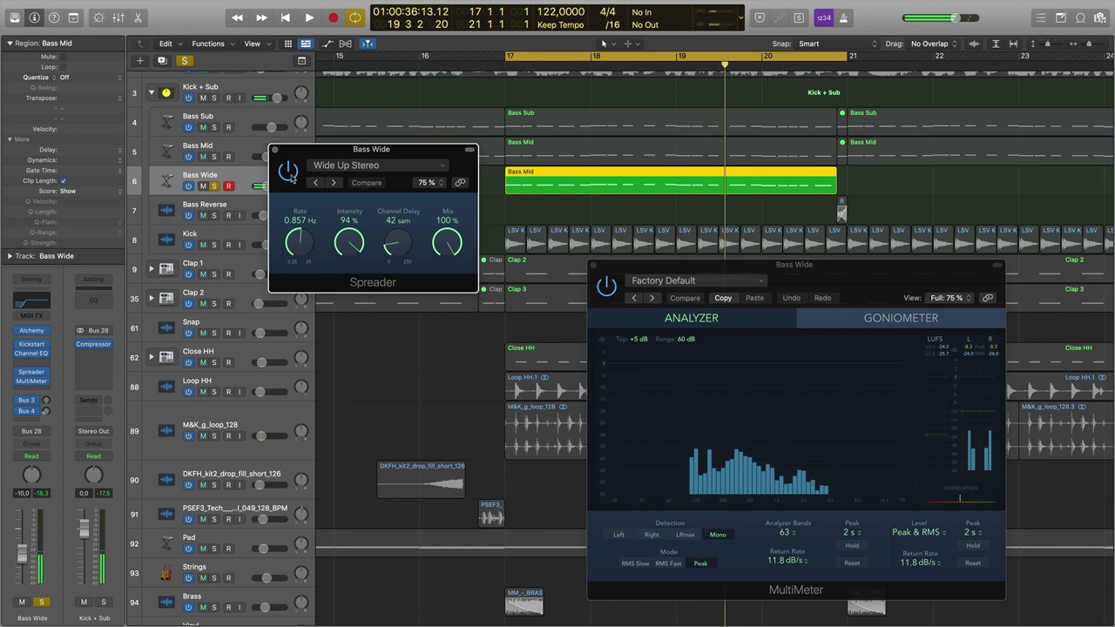
Insert a stereo Direction Mixer between the Channel EQ and Spreader on Bass Wide and set its Spread to 2.00
left_click(48, 364)
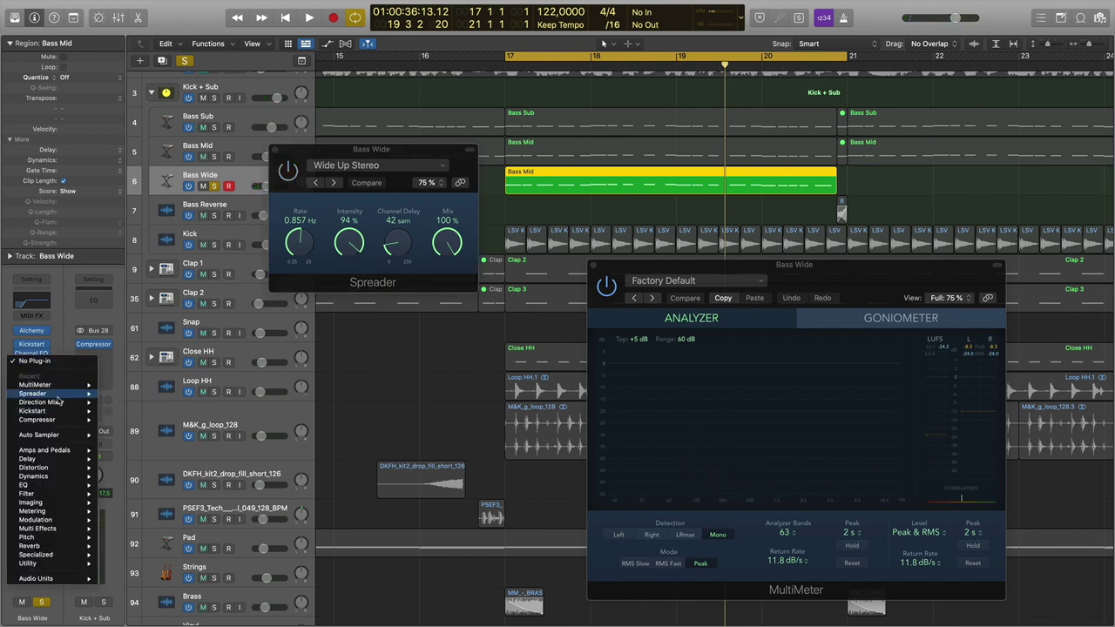
mouse_move(56, 396)
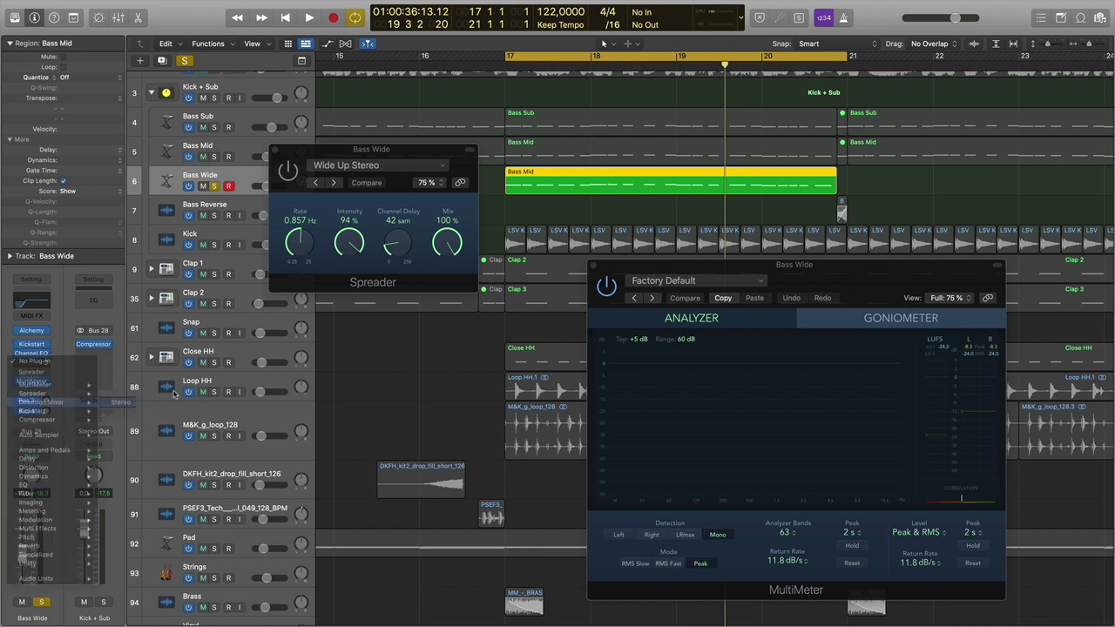
left_click(118, 403)
left_click_drag(526, 287, 568, 289)
Play Bass Wide from bar 17 to check its stereo correlation with the Direction Mixer's Spread at 2.00
key("space")
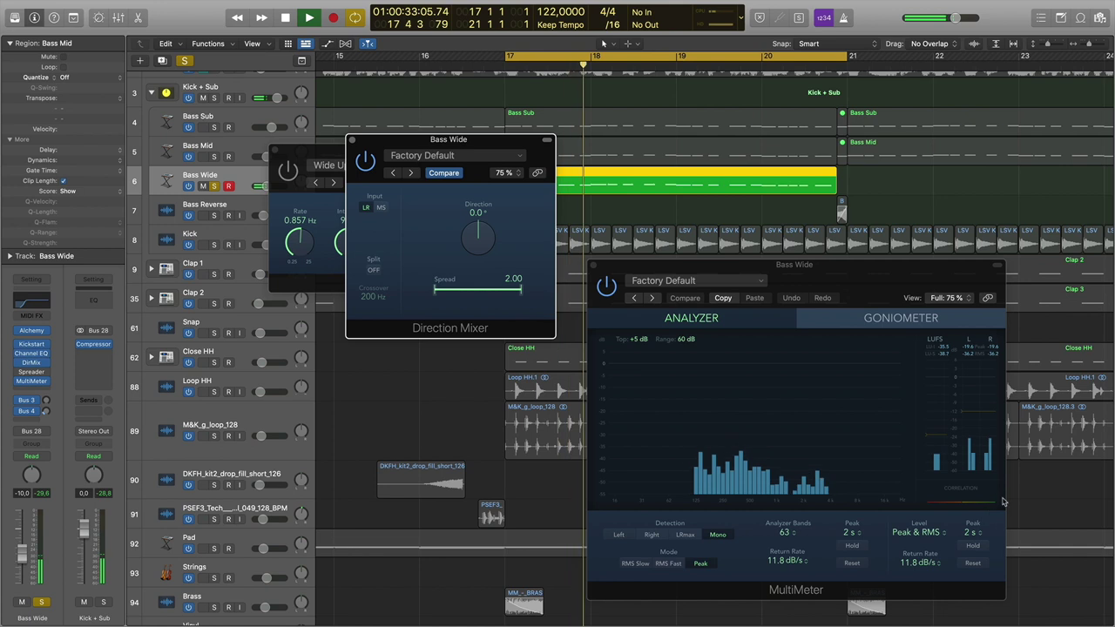
key("space")
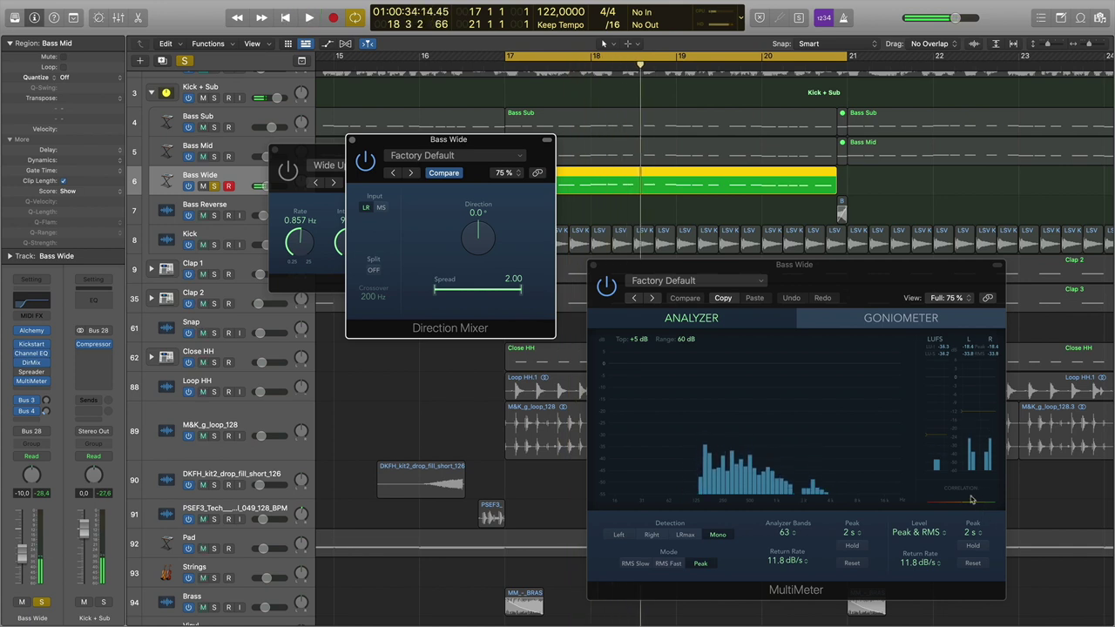
left_click_drag(522, 297, 501, 295)
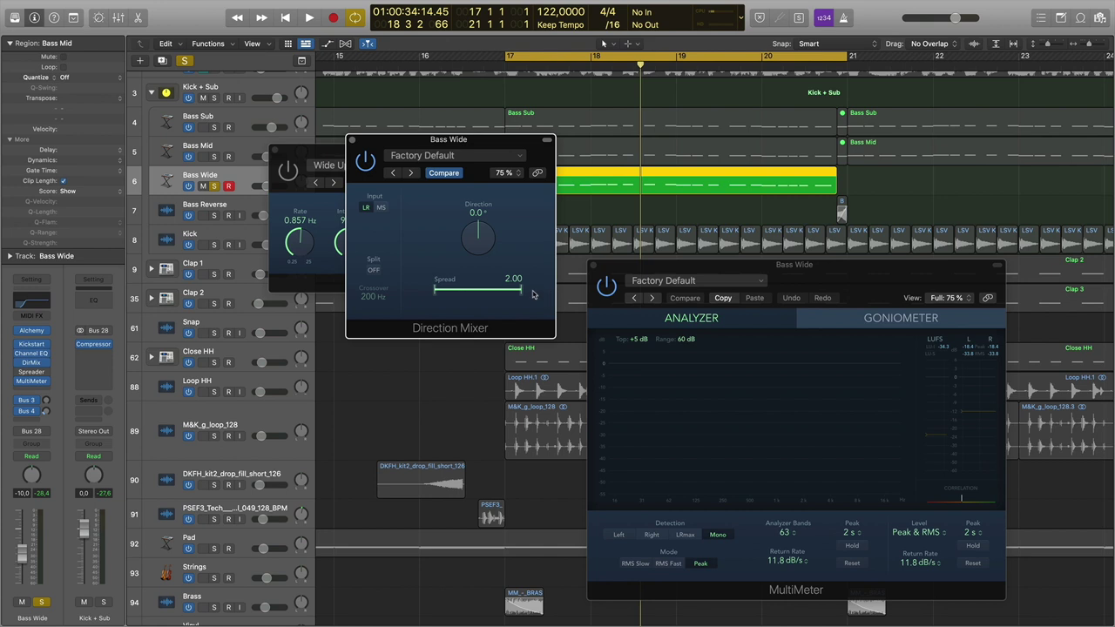
Set the Direction Mixer's Spread to 1.80 on Bass Wide and move its window clear of the Spreader
left_click_drag(520, 295, 529, 295)
mouse_move(520, 292)
left_mouse_down()
mouse_move(503, 297)
mouse_move(543, 296)
mouse_move(499, 298)
mouse_move(516, 296)
left_mouse_up()
left_click_drag(393, 146, 549, 185)
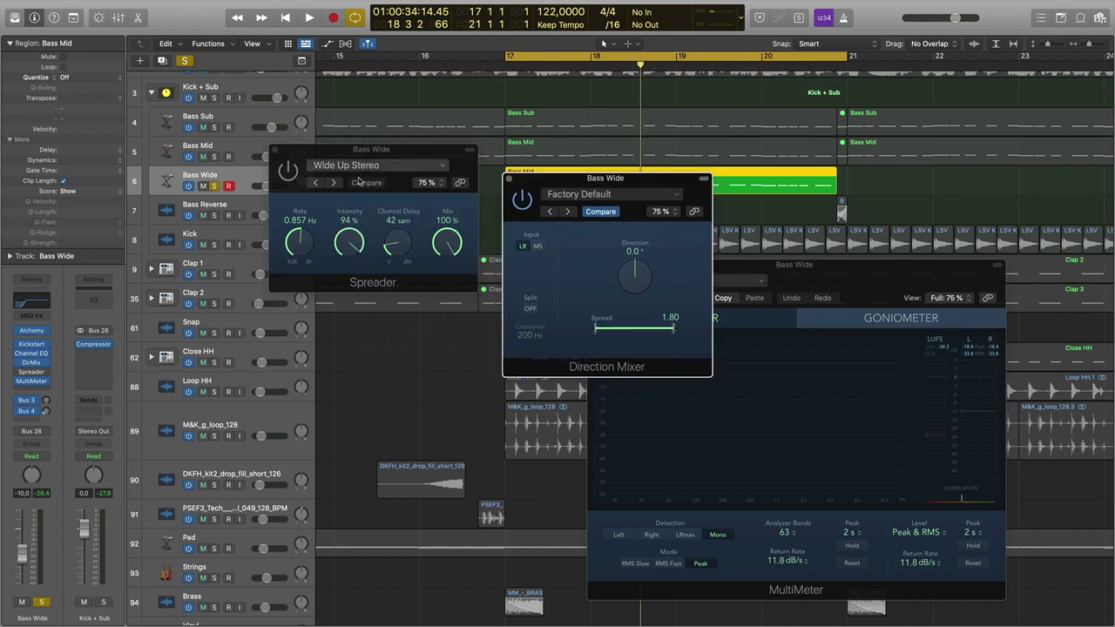
Look up the stereo Spreader among the Modulation effects available for Bass Wide's empty insert slot
left_click(31, 391)
mouse_move(68, 547)
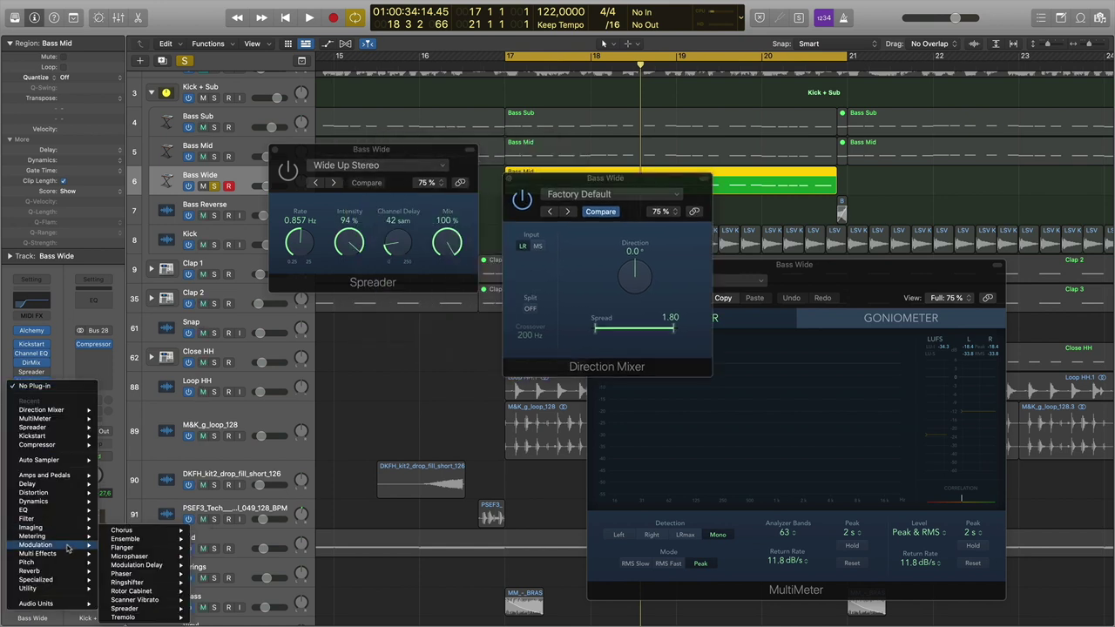
mouse_move(156, 609)
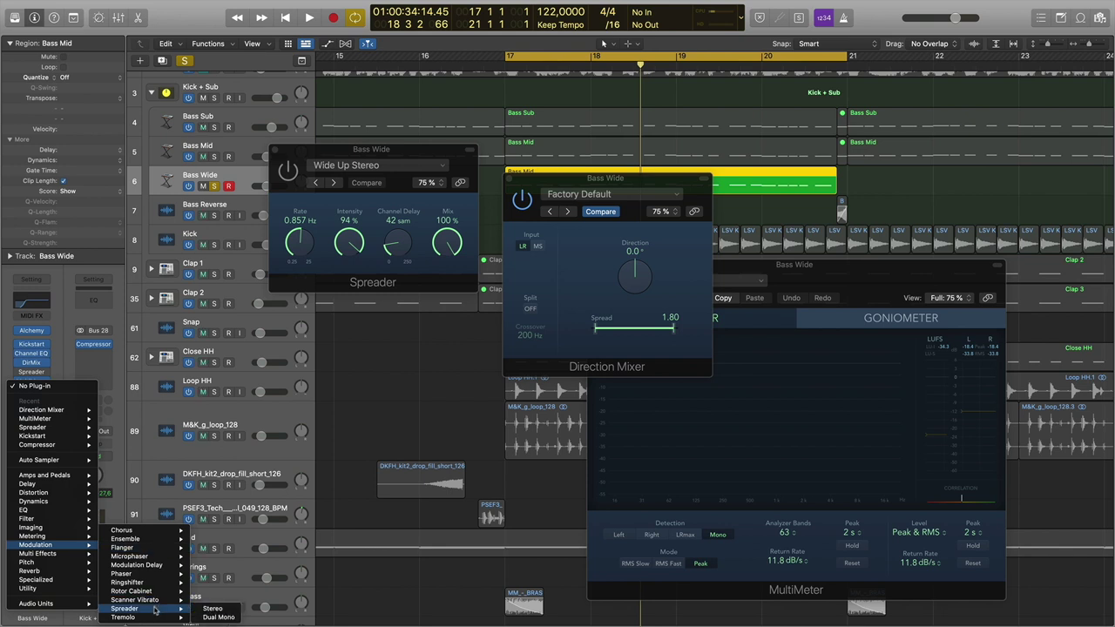
left_click(205, 609)
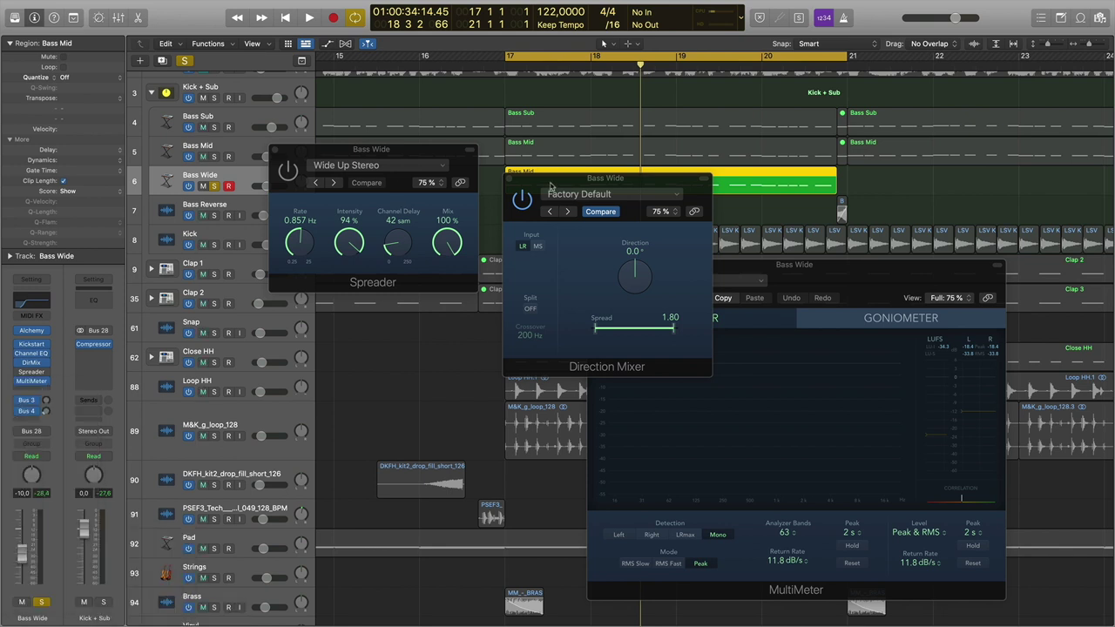
Bypass the Direction Mixer on Bass Wide and close its plug-in window
left_click(504, 177)
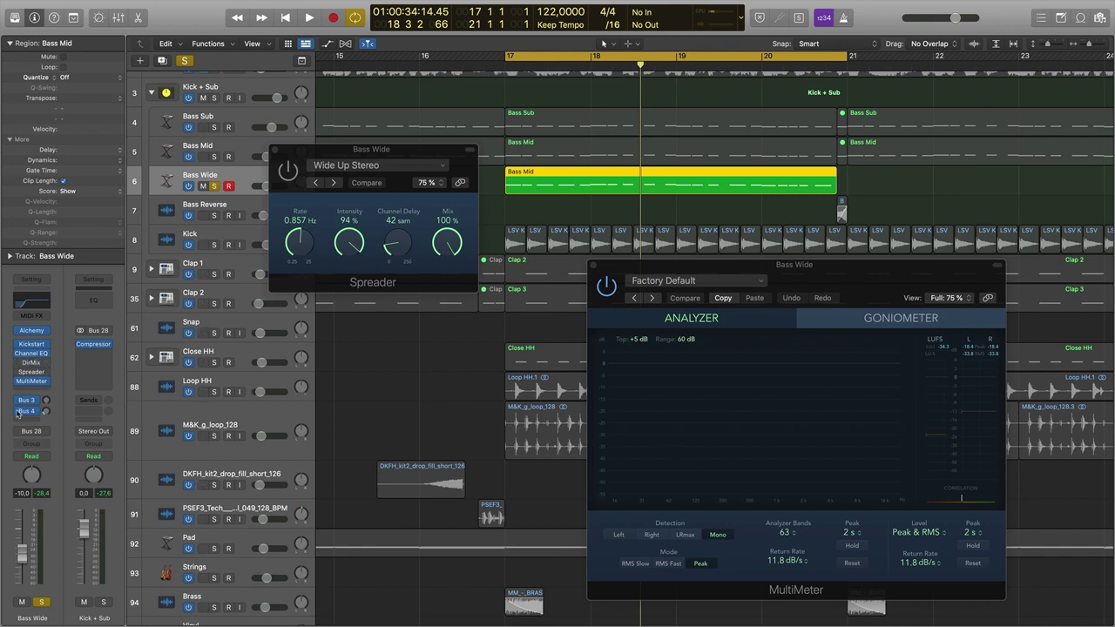
left_click(31, 364)
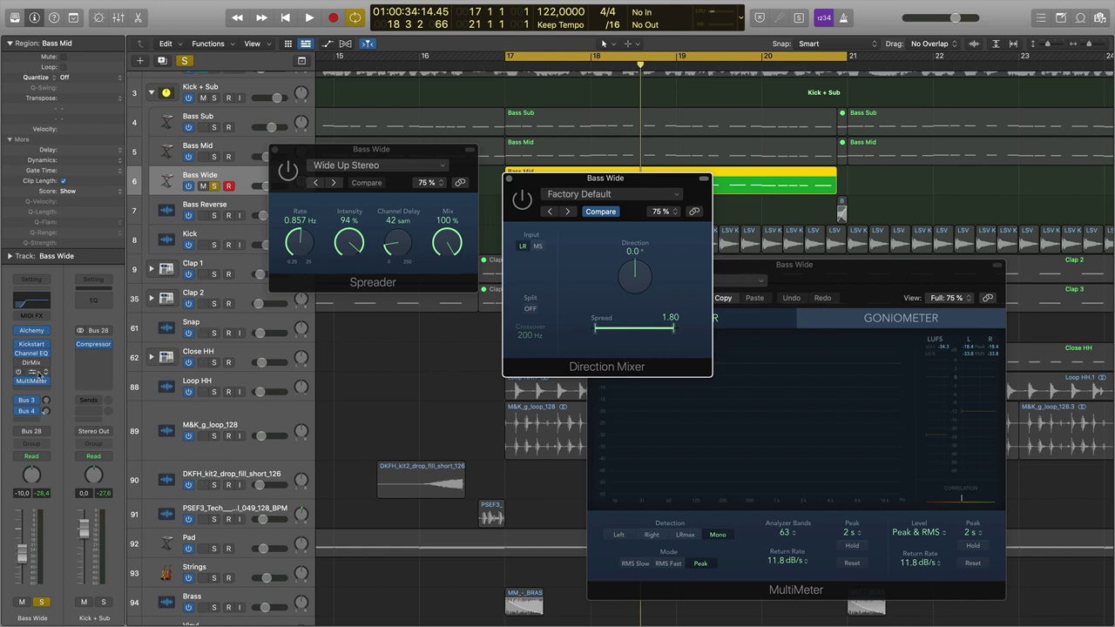
left_click(508, 179)
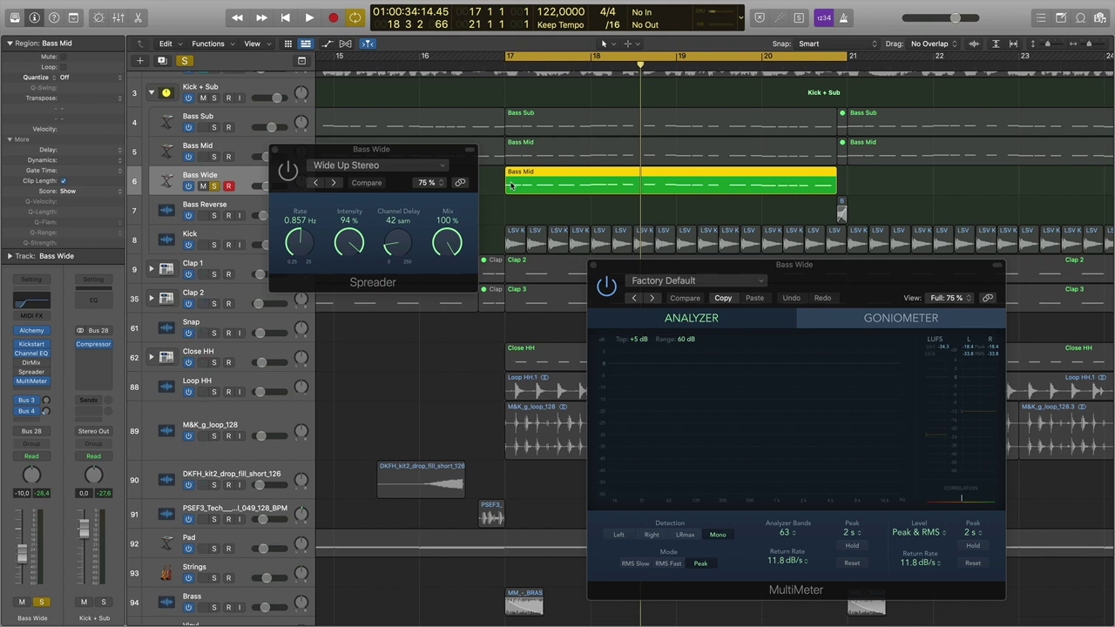
Enable the Spreader on Bass Wide and close the MultiMeter and Spreader windows
left_click(288, 171)
left_click(593, 266)
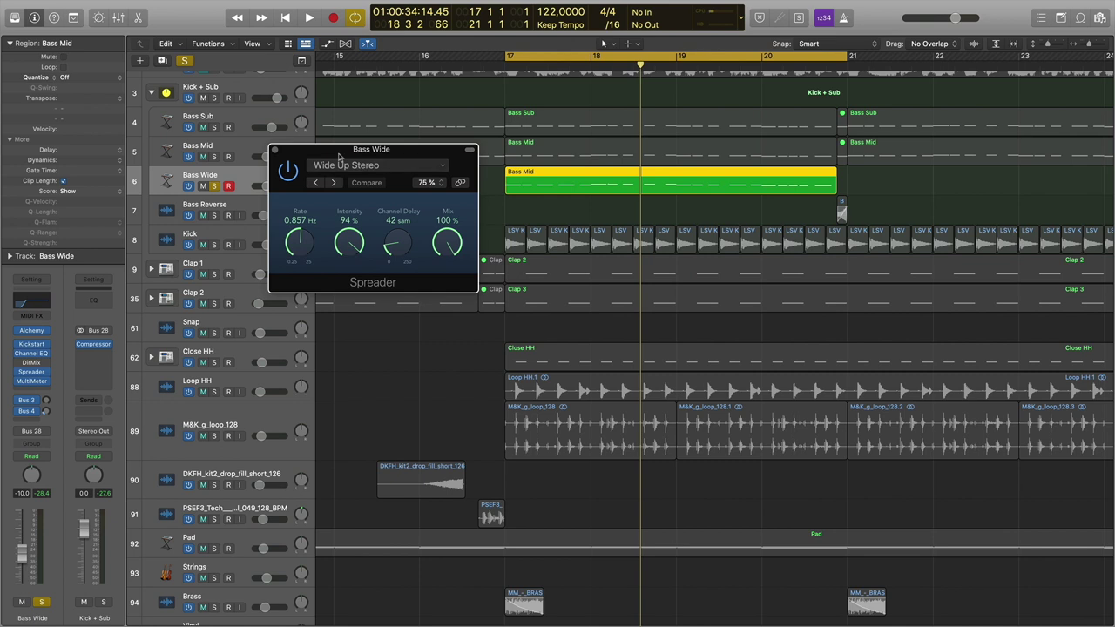
left_click_drag(340, 150, 339, 214)
left_click(277, 214)
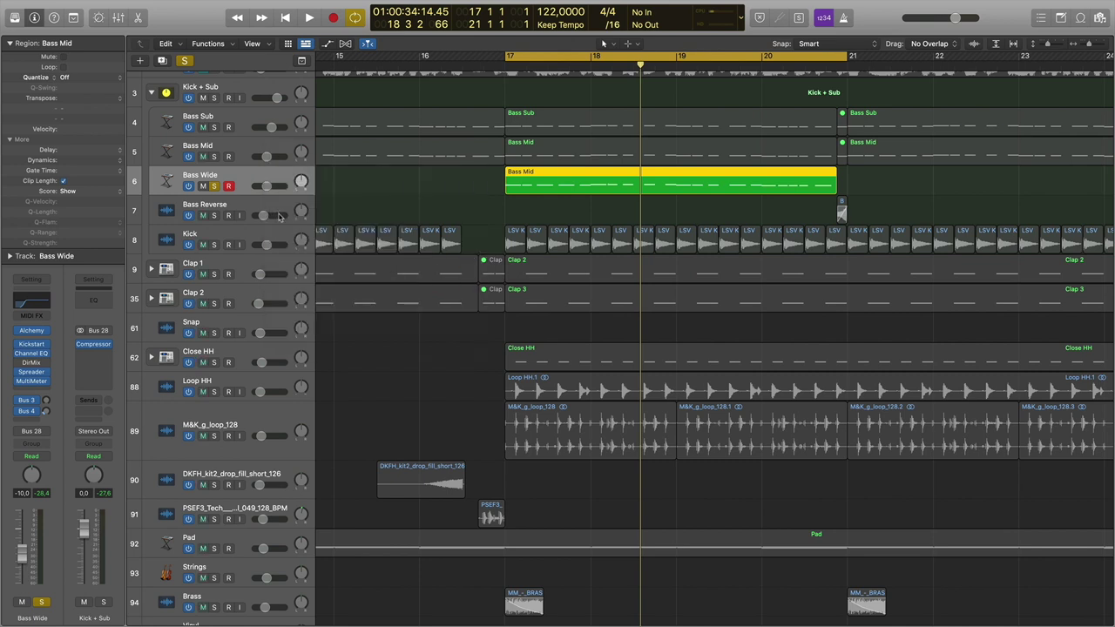
Solo Bass Mid, Bass Sub and Kick alongside Bass Wide and play them together from bar 17
left_click(215, 157)
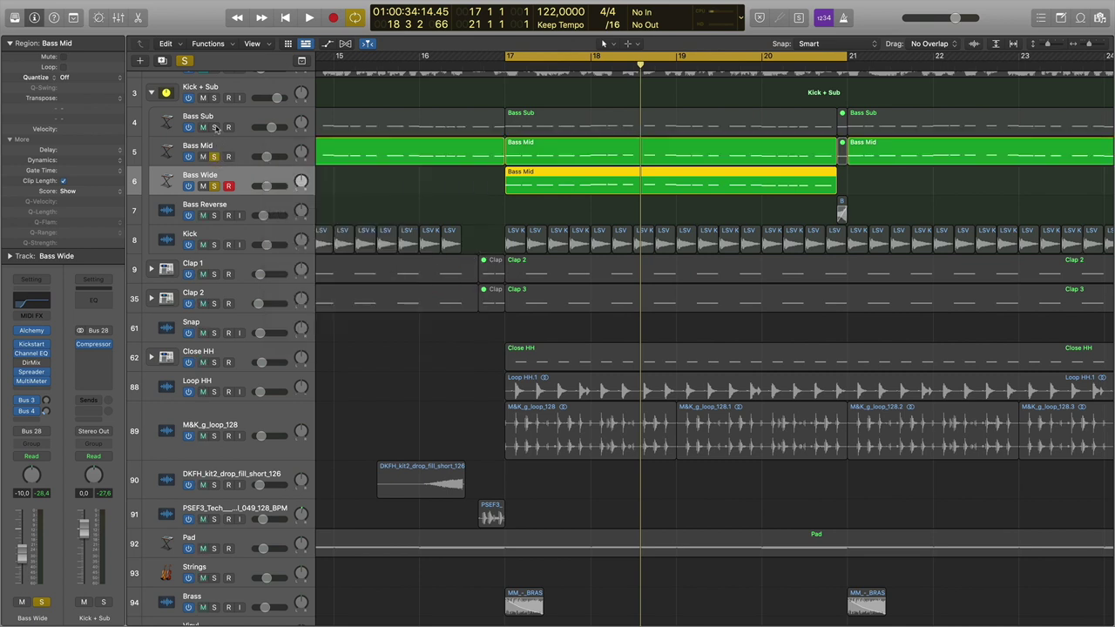
left_click(213, 127)
left_click(507, 75)
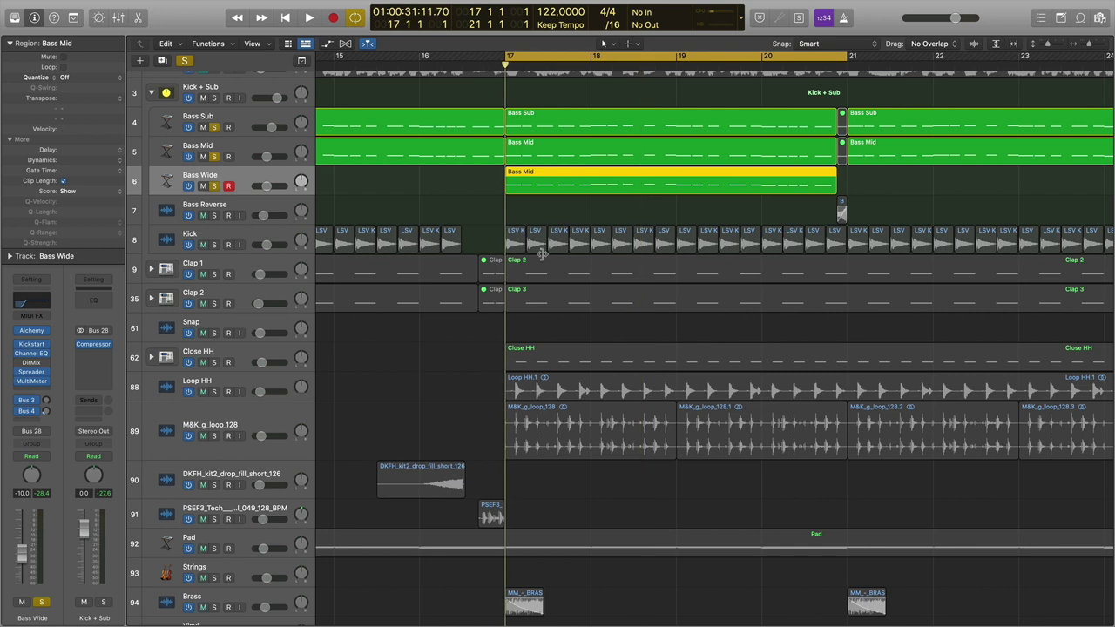
left_click(214, 245)
key("space")
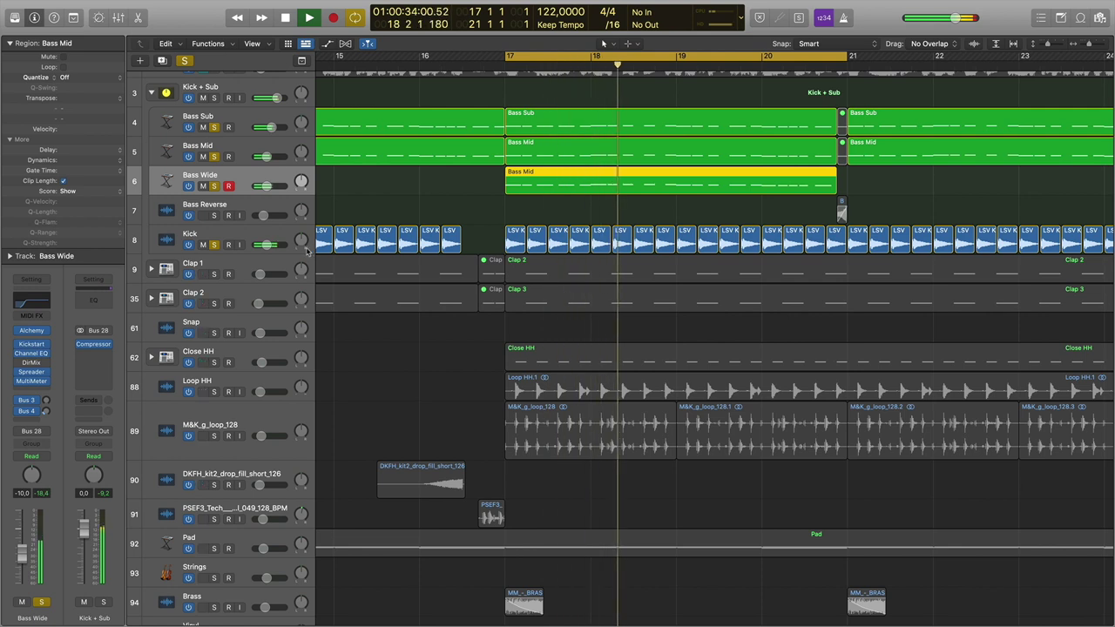
Lower Bass Wide's volume to -12.0 dB, comparing the soloed kick and bass with and without that layer during playback
left_click(213, 186)
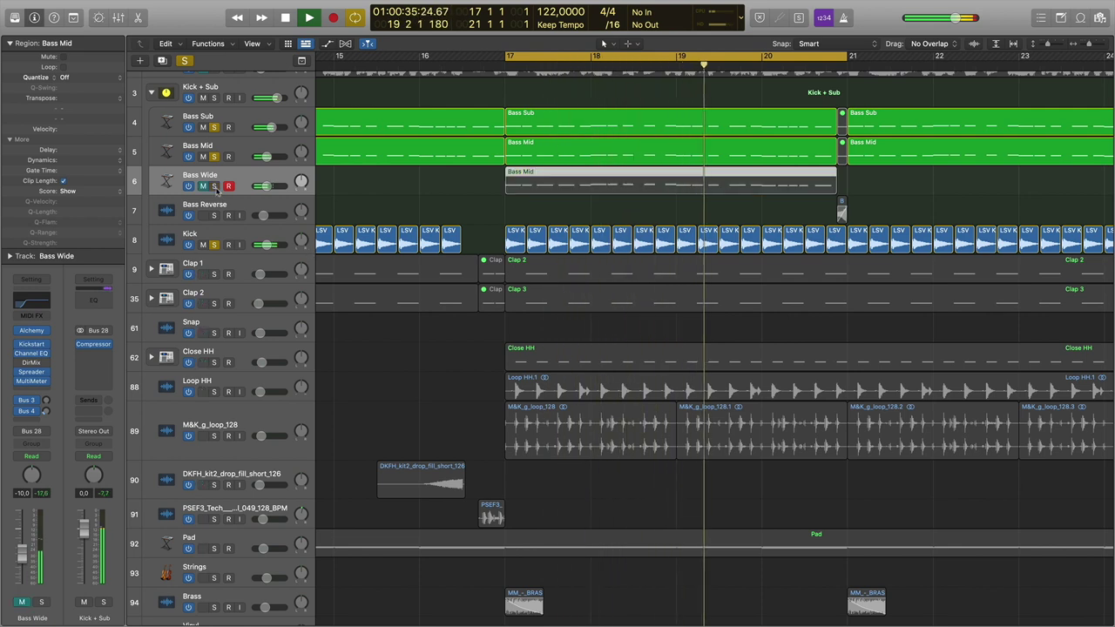
left_click(214, 186)
left_click_drag(266, 186, 262, 187)
left_click(203, 186)
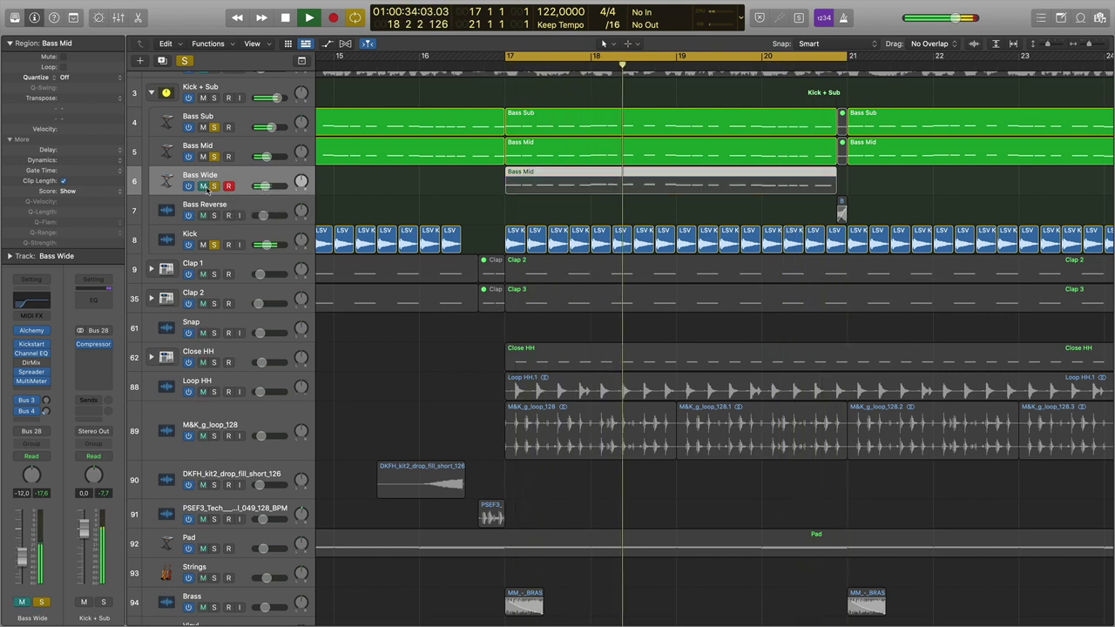
left_click(203, 186)
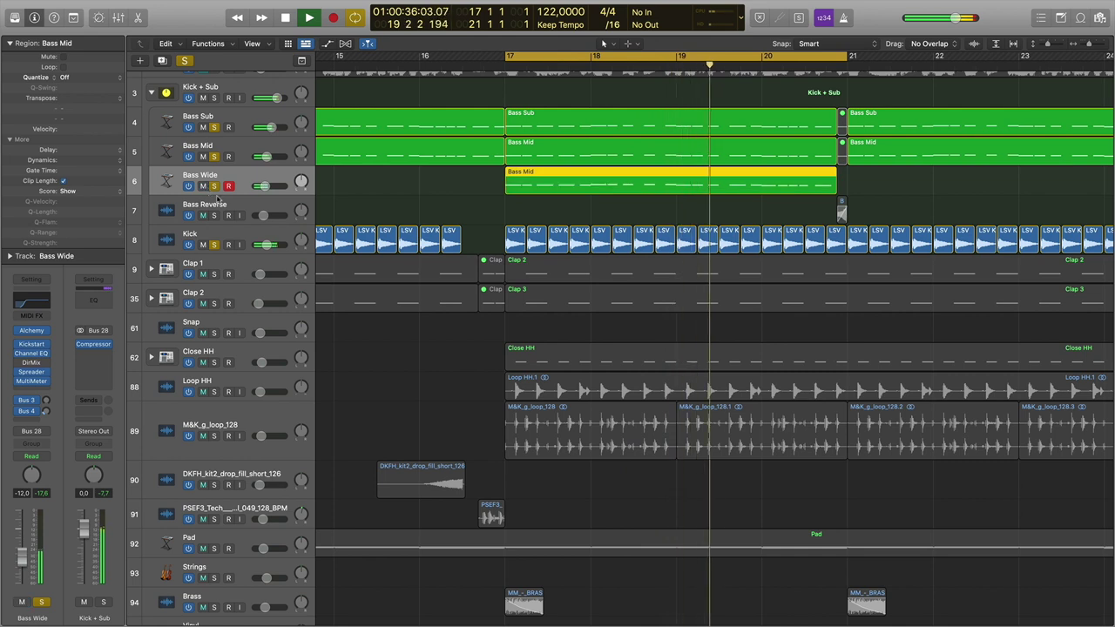
key("space")
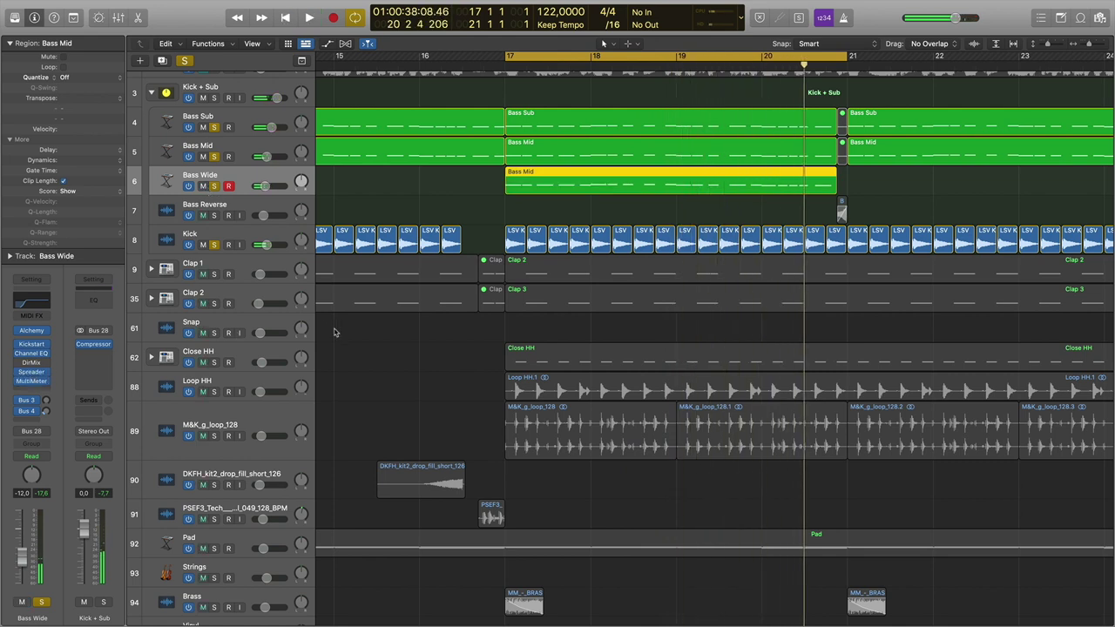
Unsolo Bass Sub, Bass Mid, Bass Wide and Kick and return the playhead to bar 17
left_click(214, 128)
left_click(214, 157)
left_click(214, 187)
left_click(214, 245)
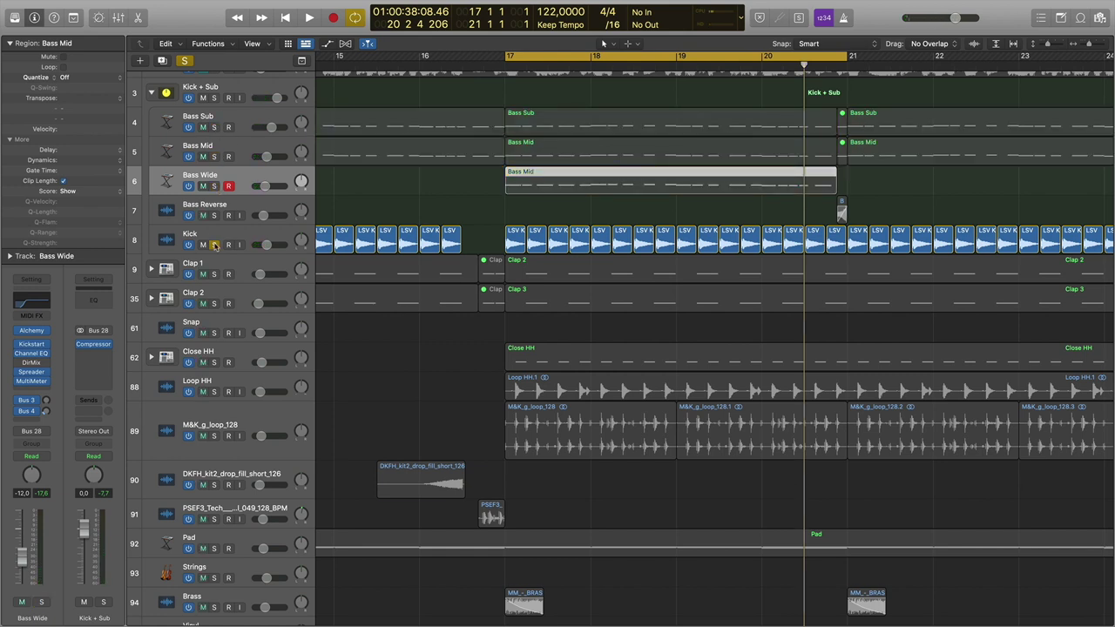
left_click(505, 72)
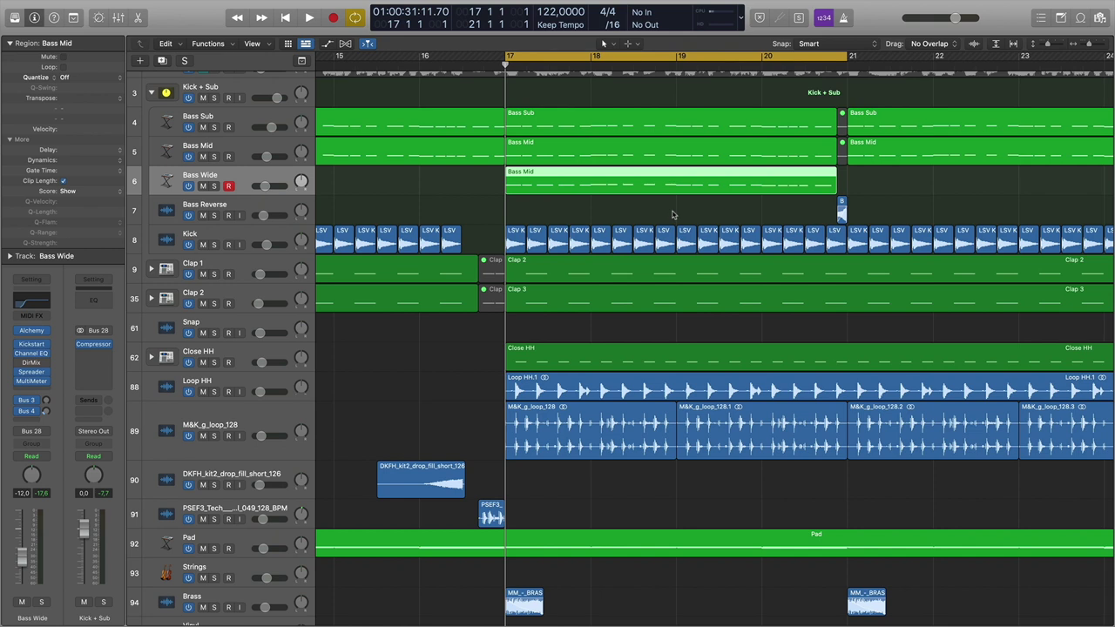
Review the layered bass from bar 17 by highlighting Bass Sub separately from the Bass Mid and Bass Wide regions
scroll(671, 218, "up", 1)
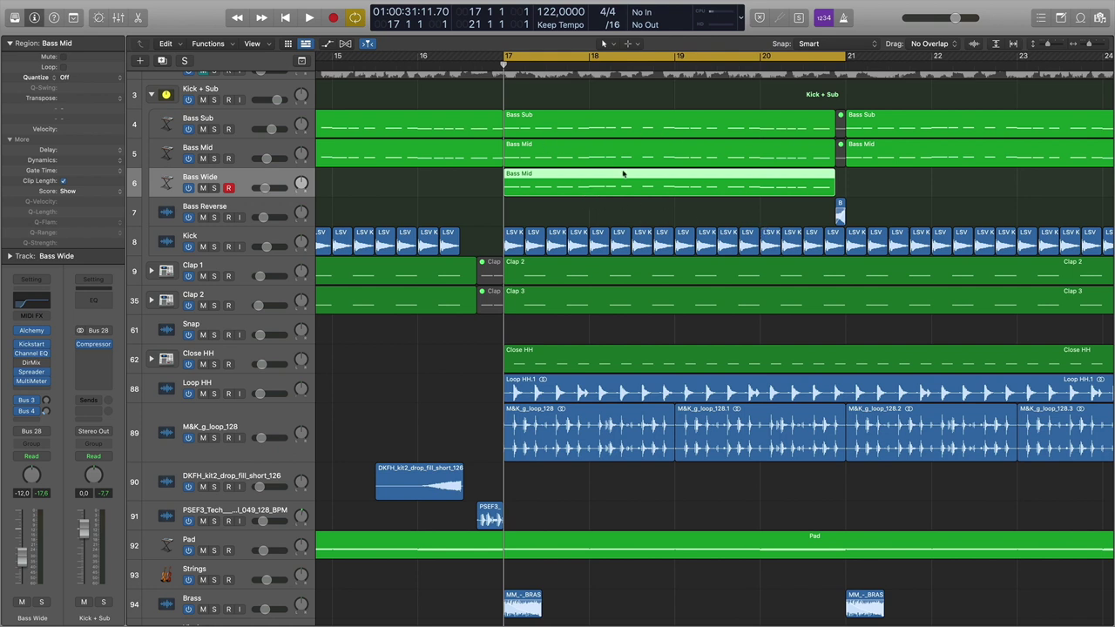
left_click(240, 124)
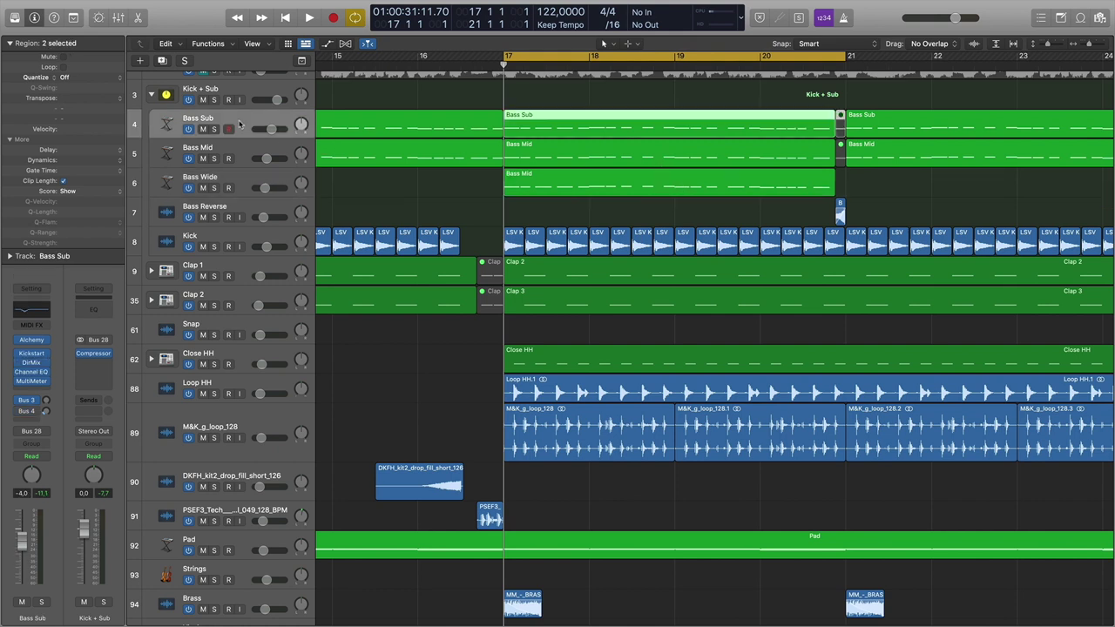
left_click(250, 152)
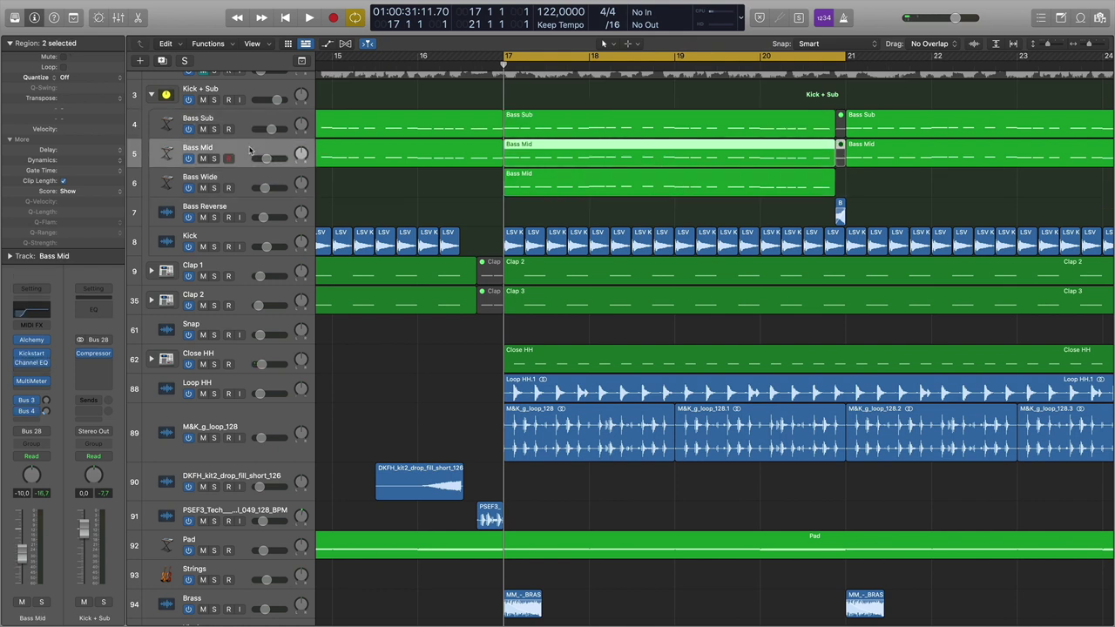
left_click_drag(549, 215, 550, 157)
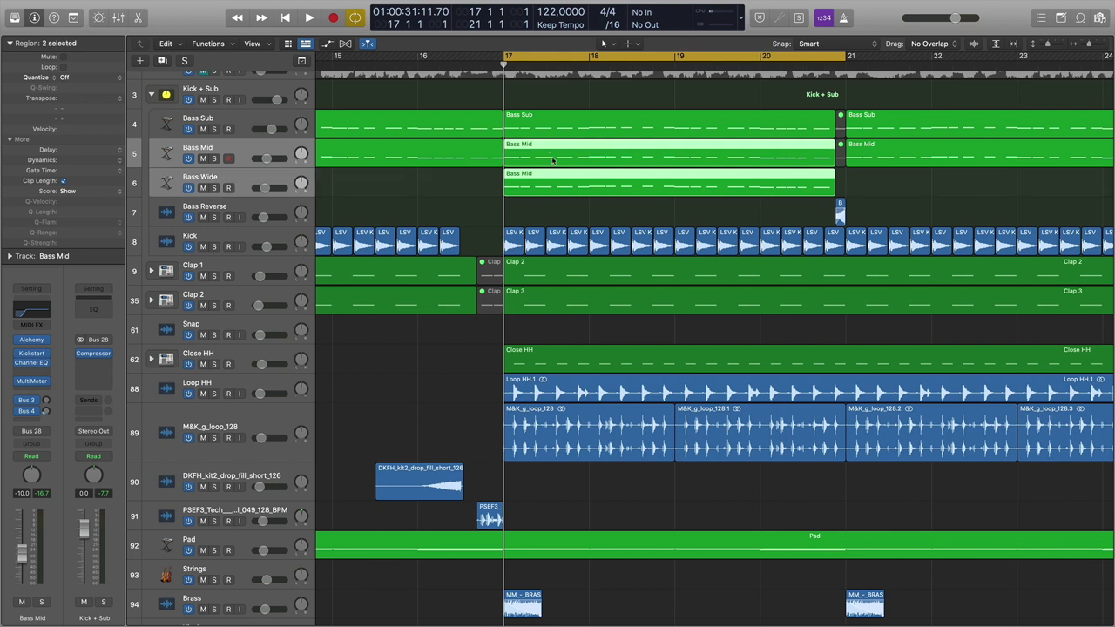
left_click(272, 153)
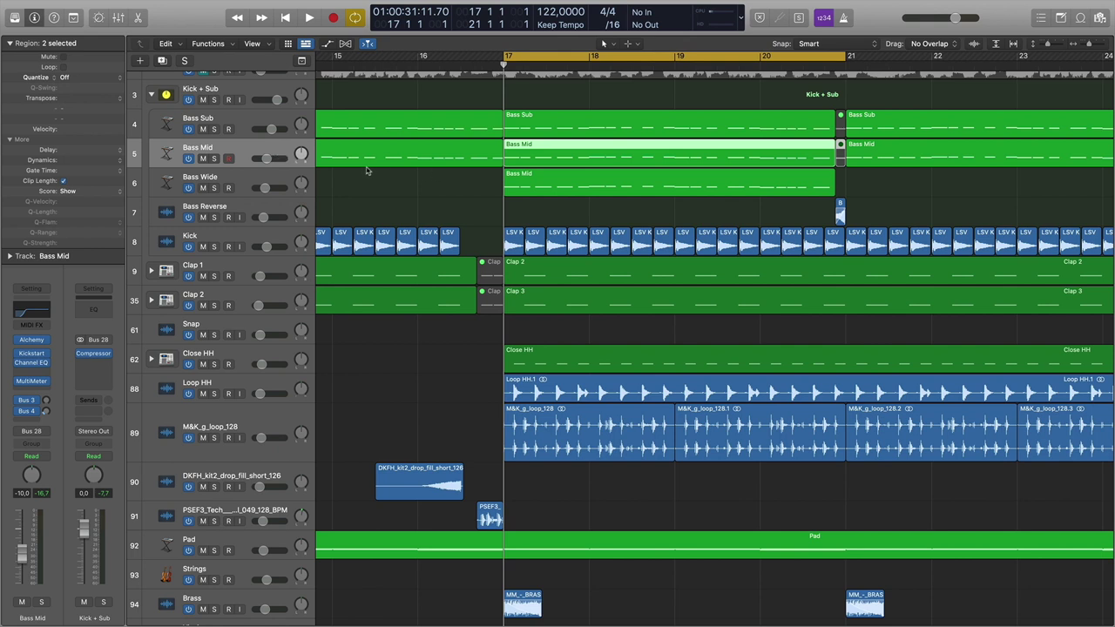
left_click(539, 178)
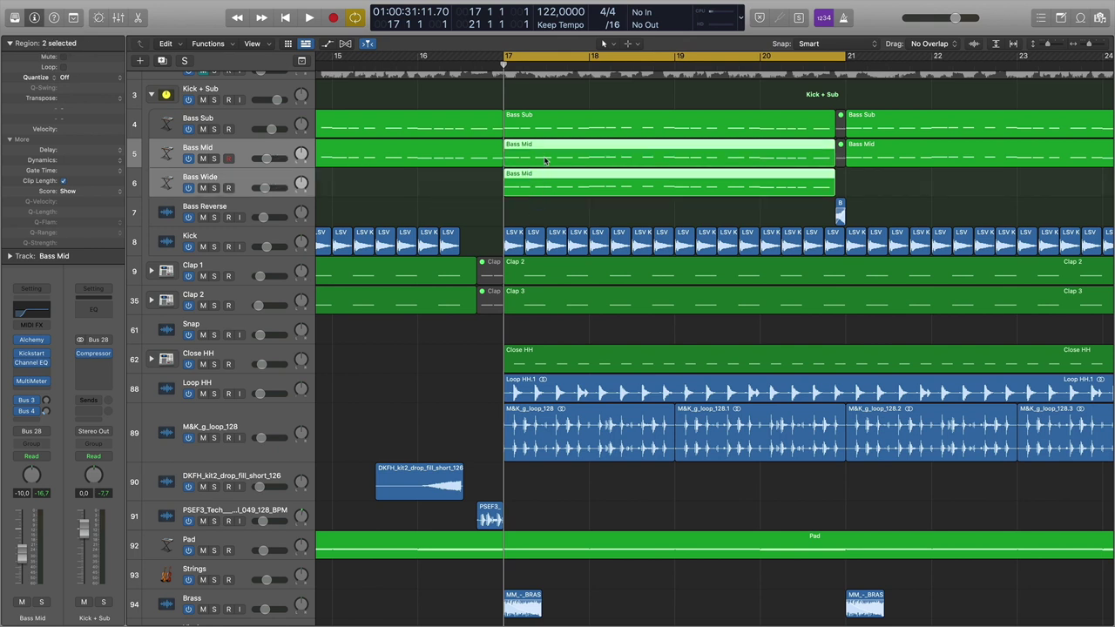
left_click(547, 122)
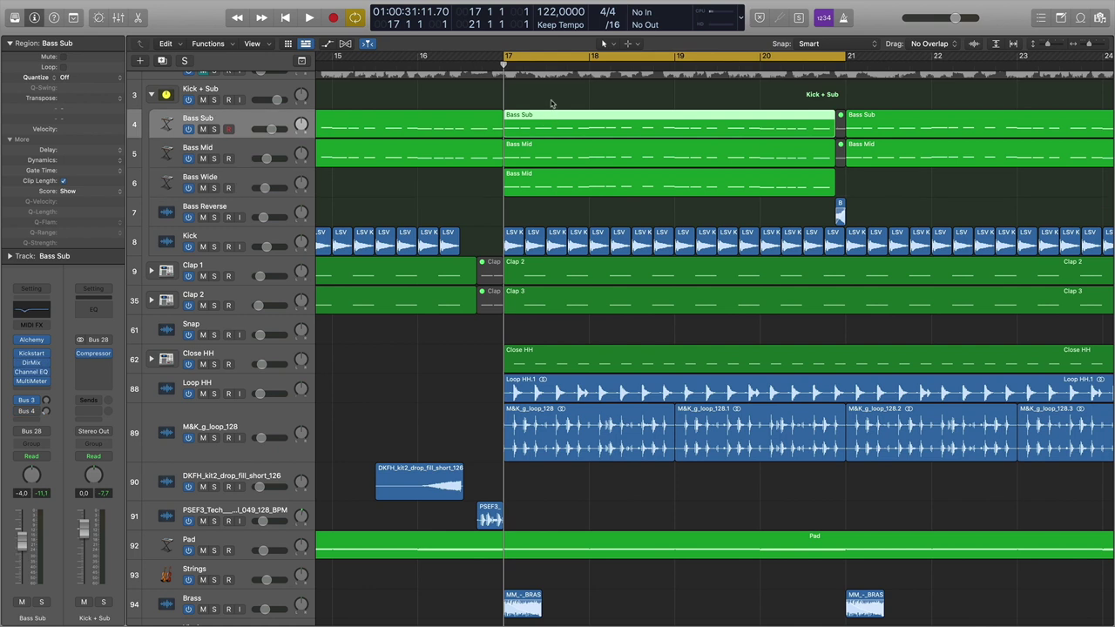
left_click(550, 103)
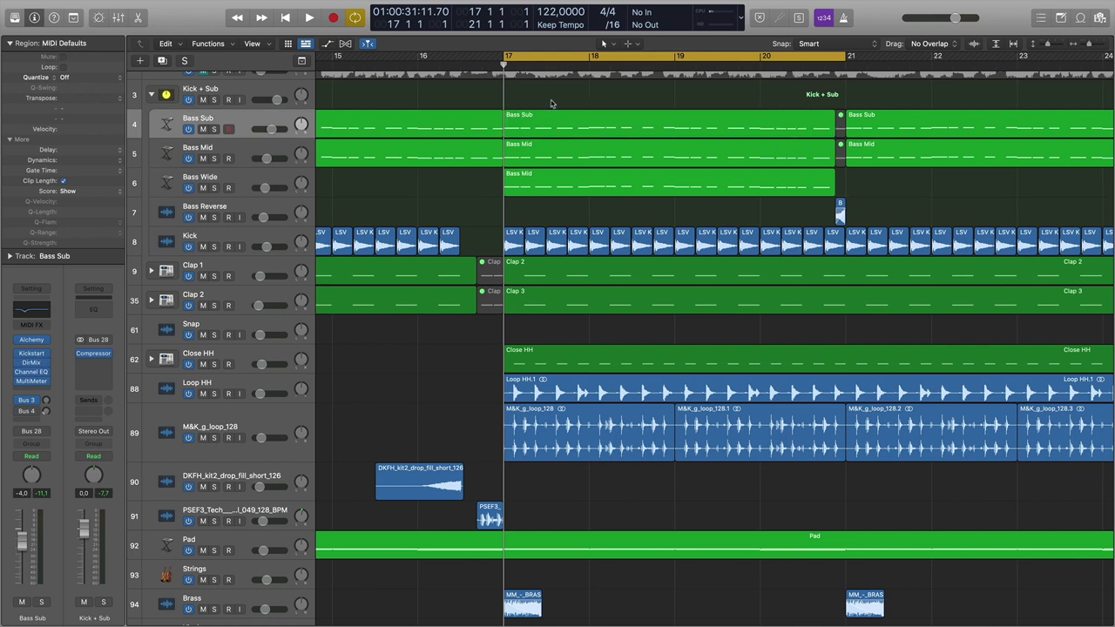